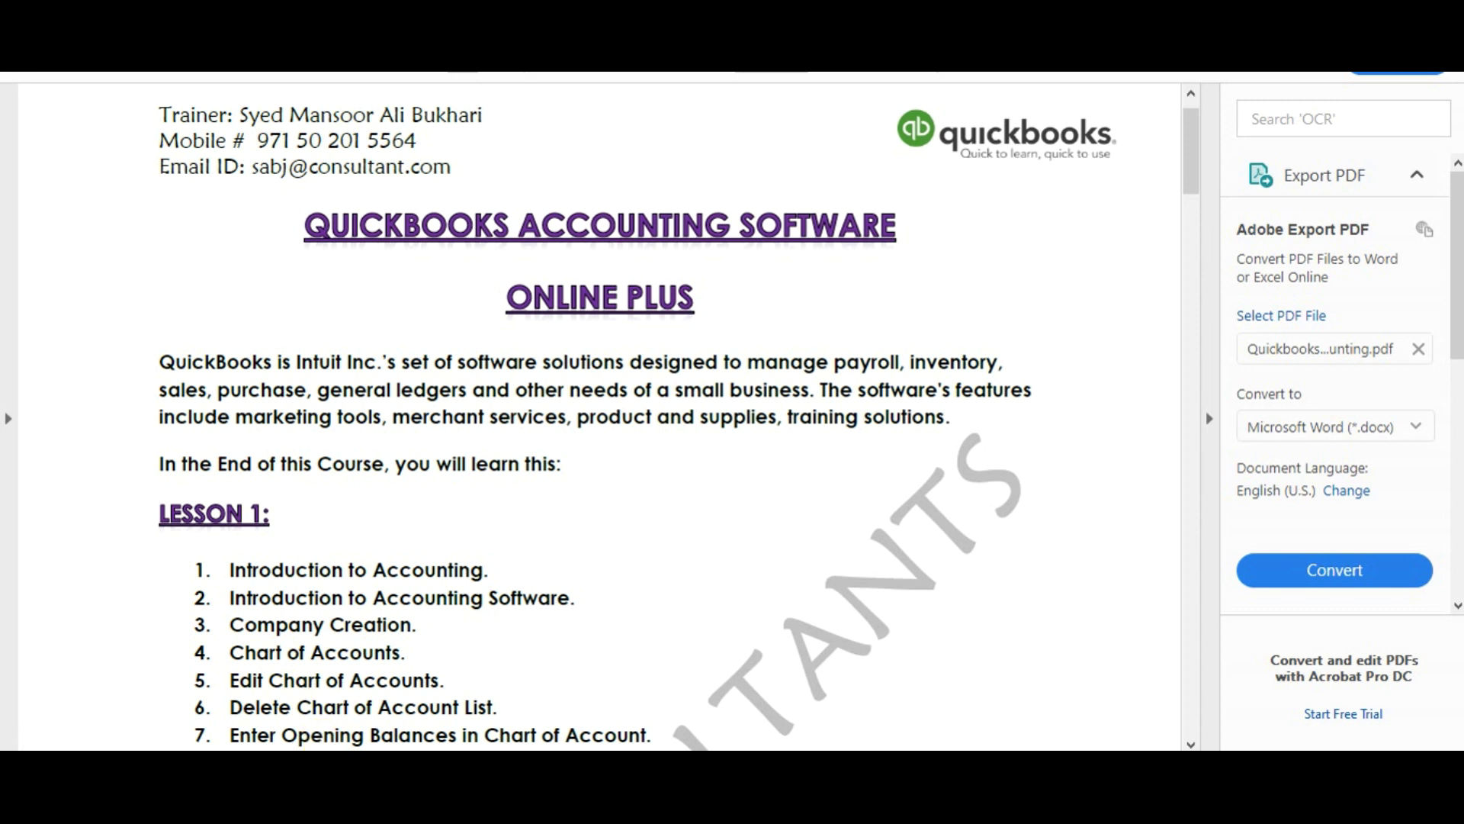
# Step: Switch from the QuickBooks course PDF to the Chrome new tab window
pyautogui.moveTo(337, 756)
pyautogui.click(365, 680)
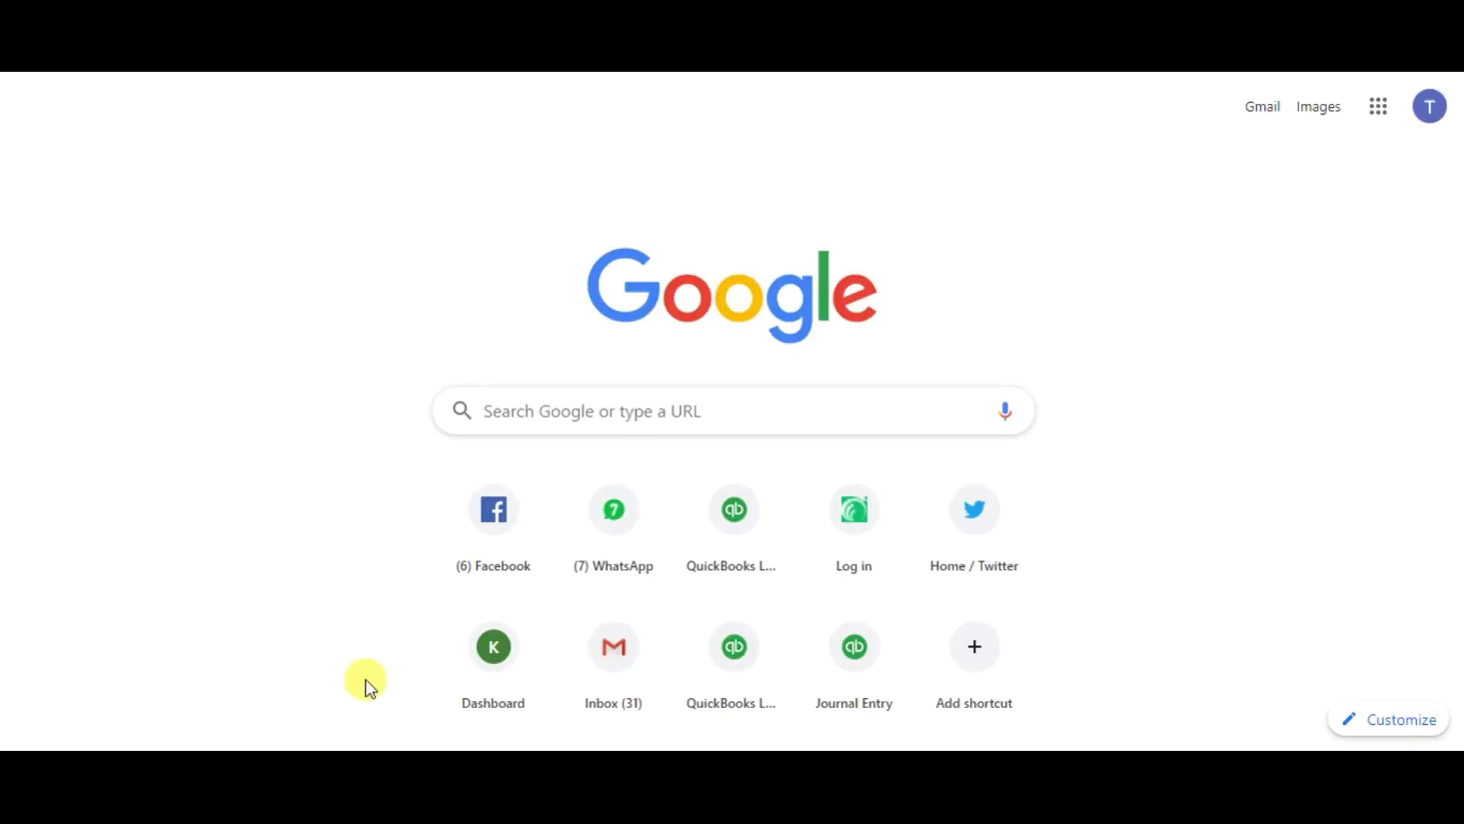
# Step: Search Google for 'quickbooks online plus middle east edition trail' and open the QuickBooks free-trial ad
pyautogui.click(568, 412)
pyautogui.write('q')
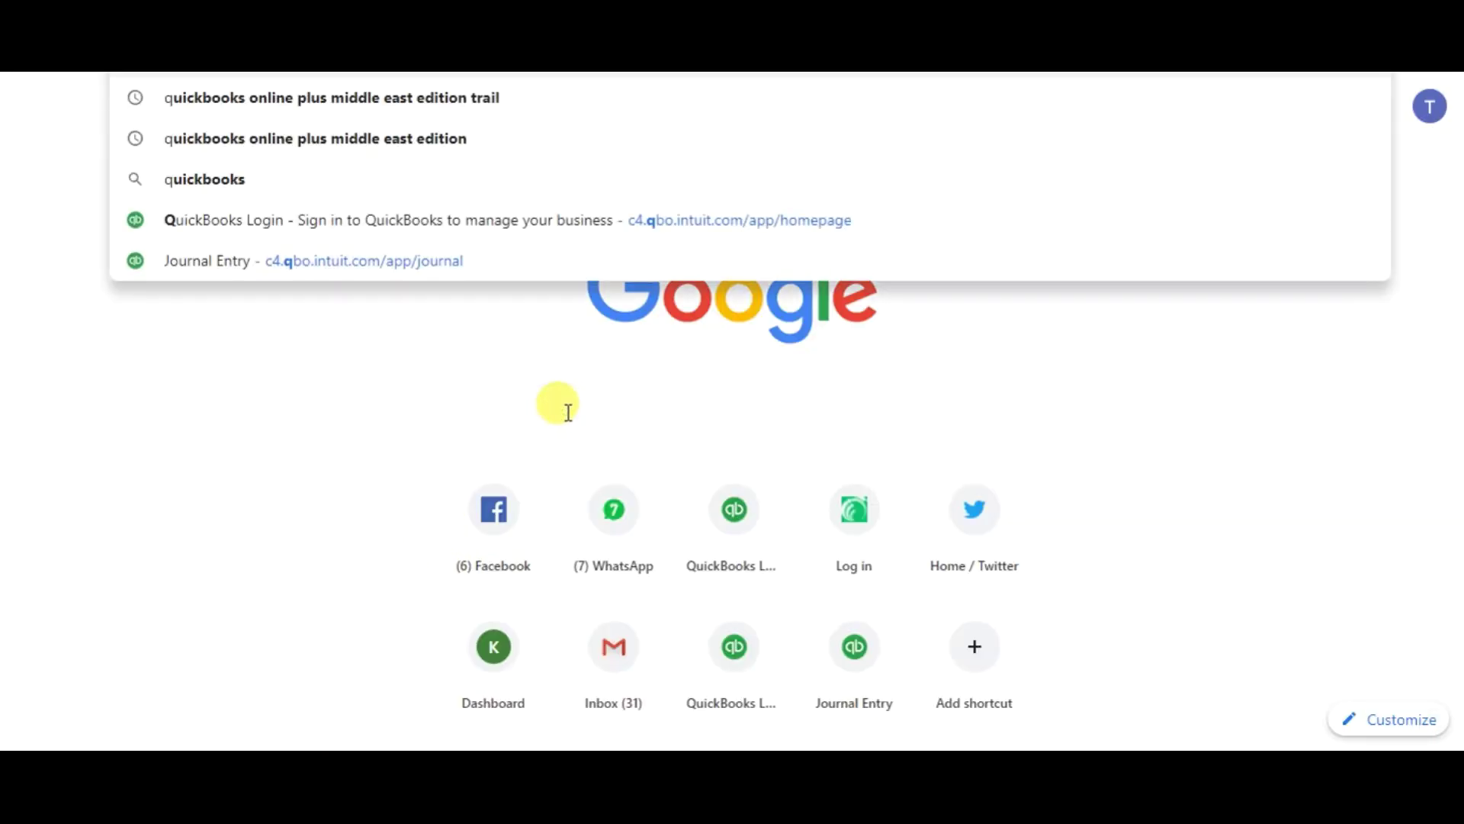
pyautogui.press('Down')
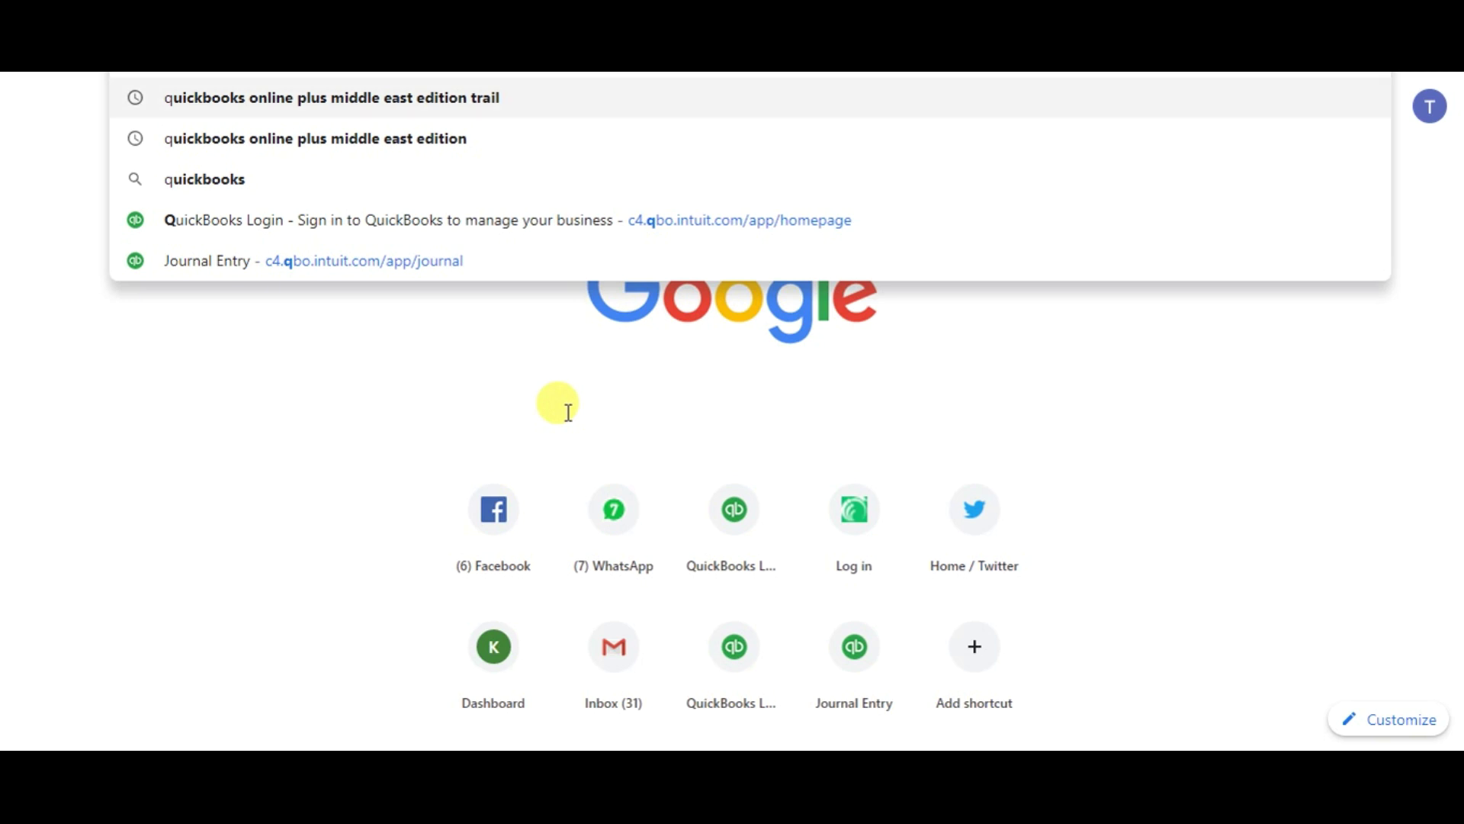
pyautogui.press('Return')
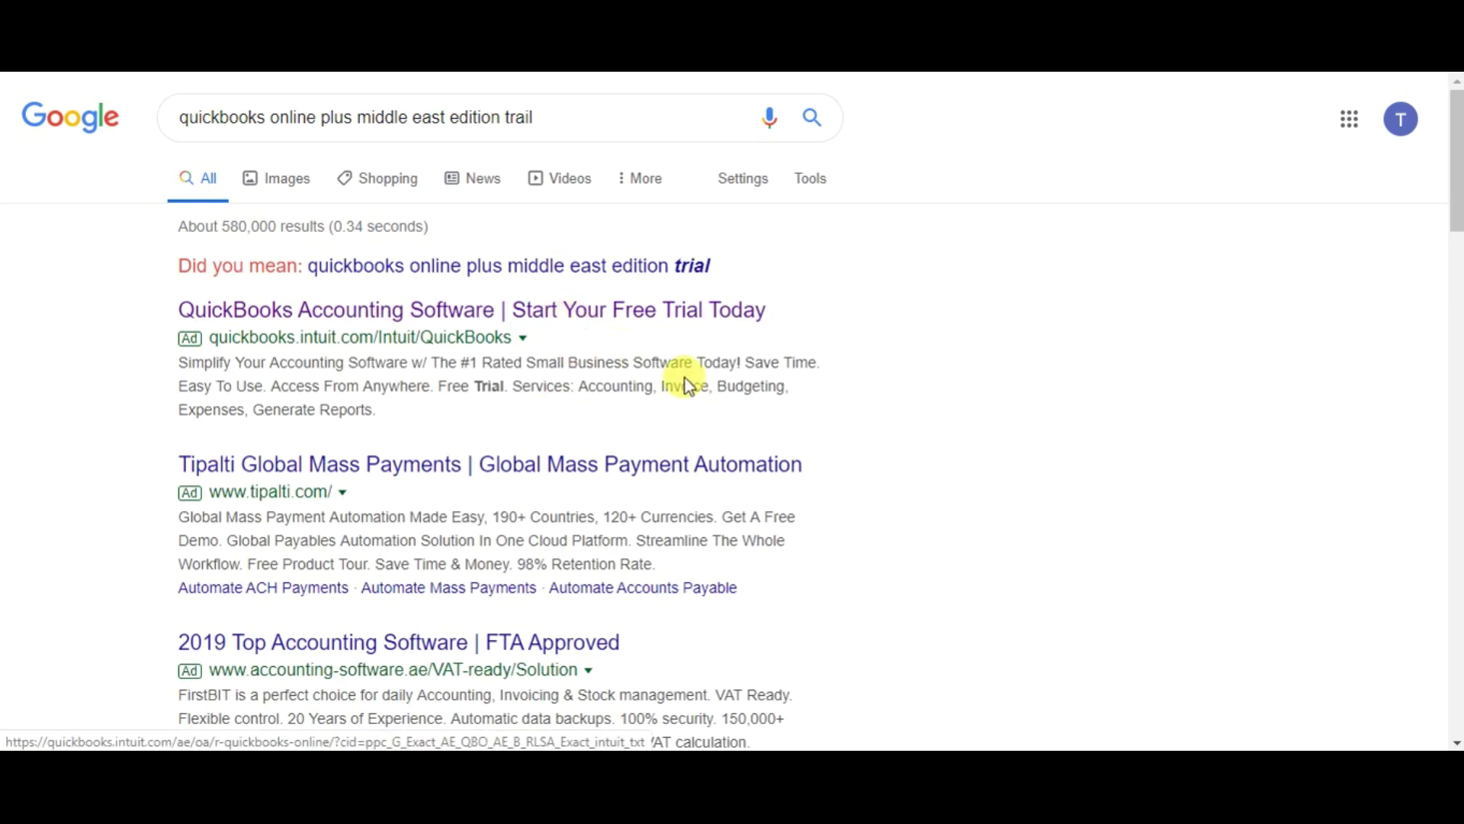
pyautogui.click(637, 306)
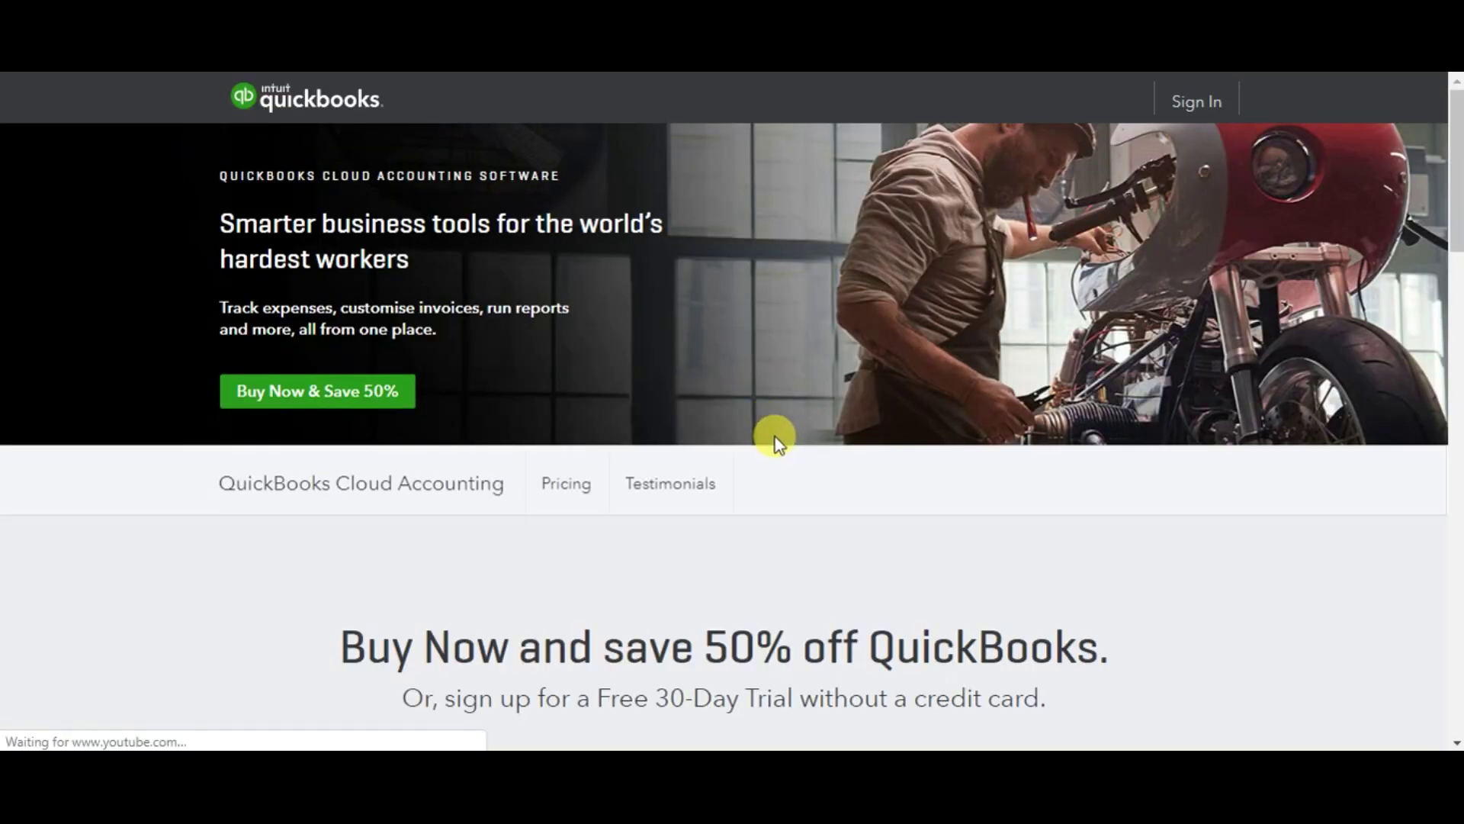
# Step: Choose Free 30-Day Trial under the Plus plan to open the sign-up form
pyautogui.scroll(-7, 775, 439)
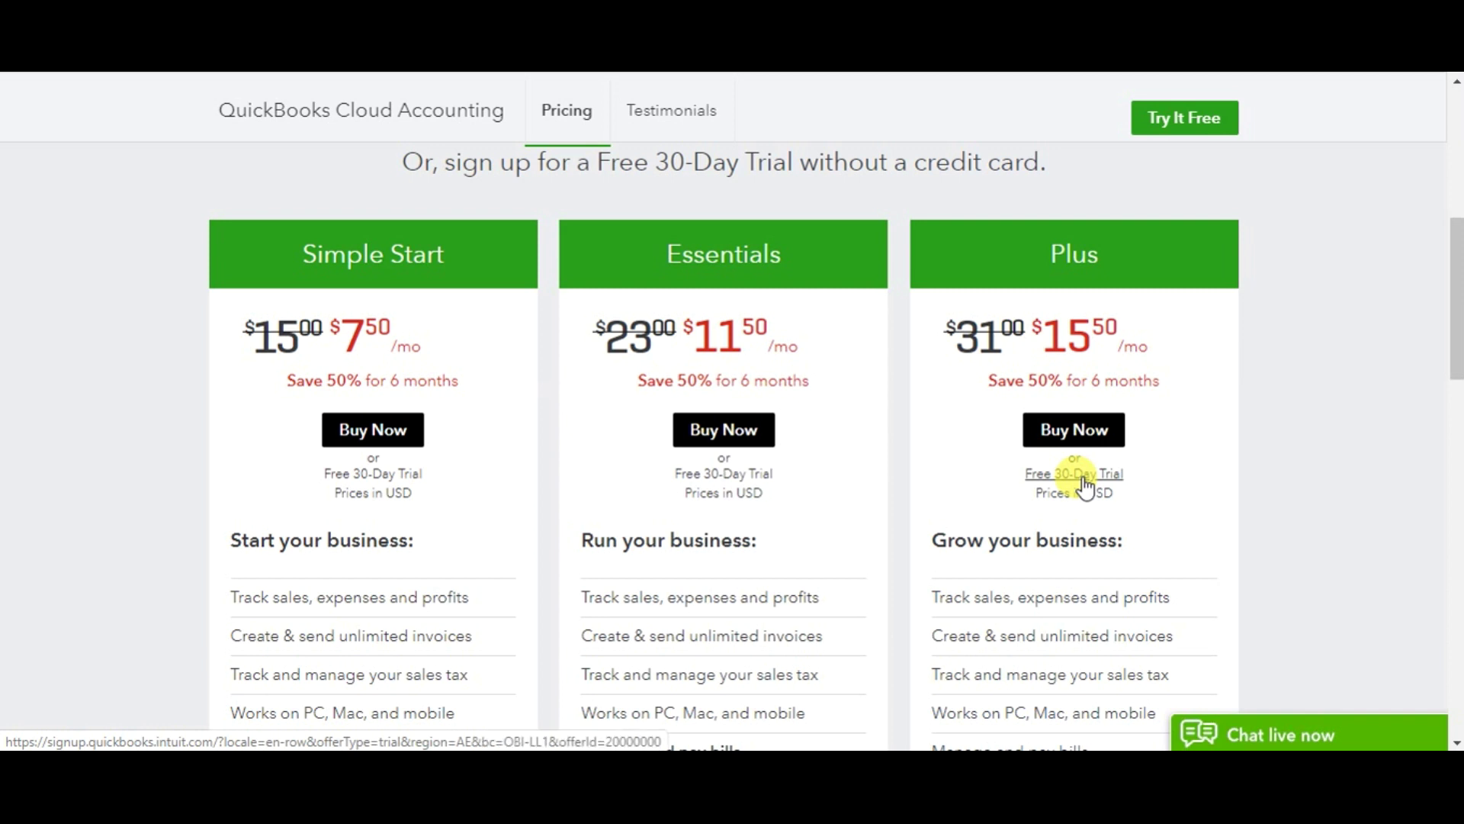
pyautogui.click(1089, 438)
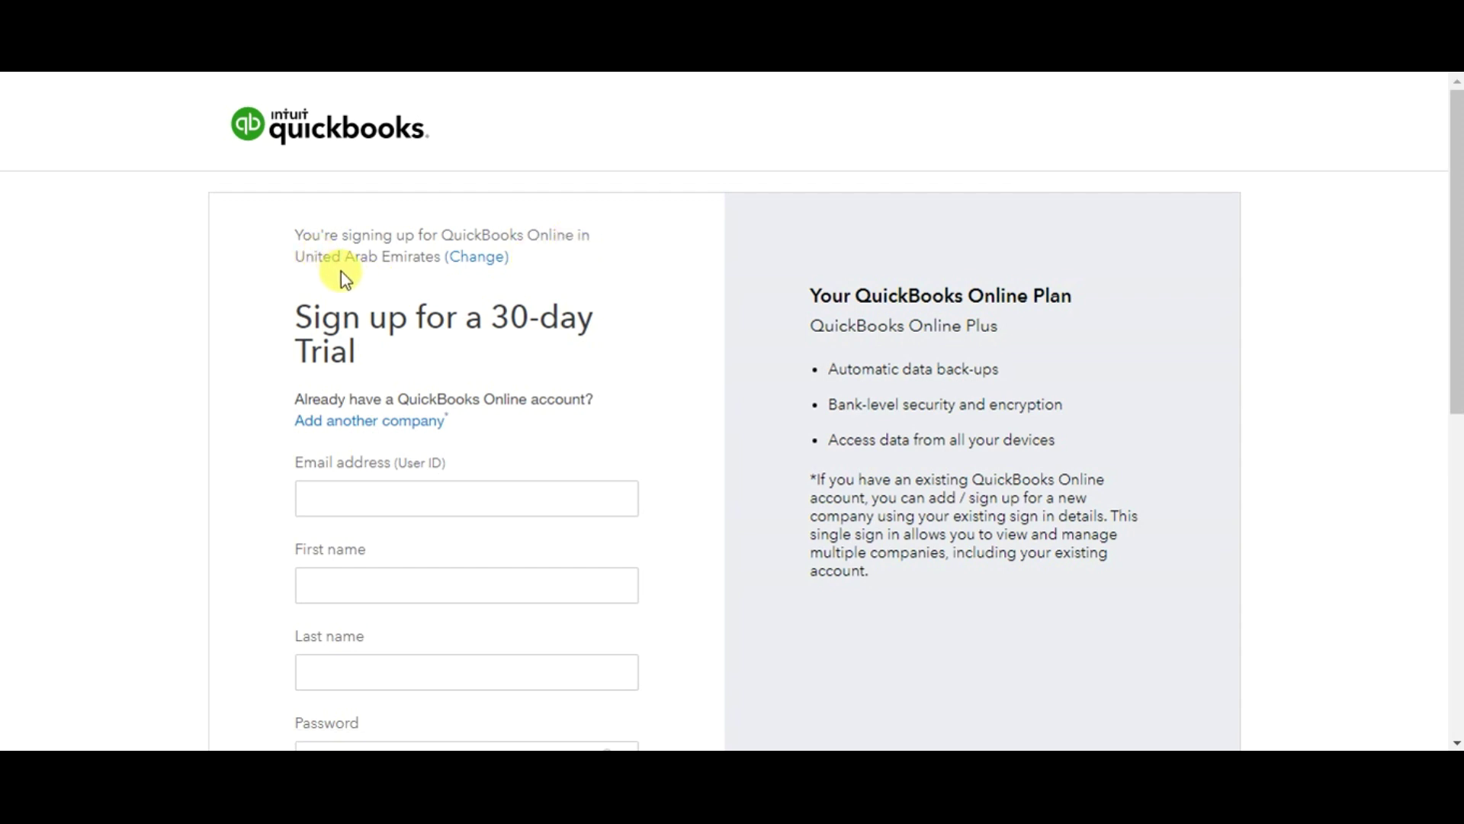
pyautogui.scroll(-3, 341, 274)
# Step: Enter the account's email address, first name, last name and password, then start the trial
pyautogui.click(344, 290)
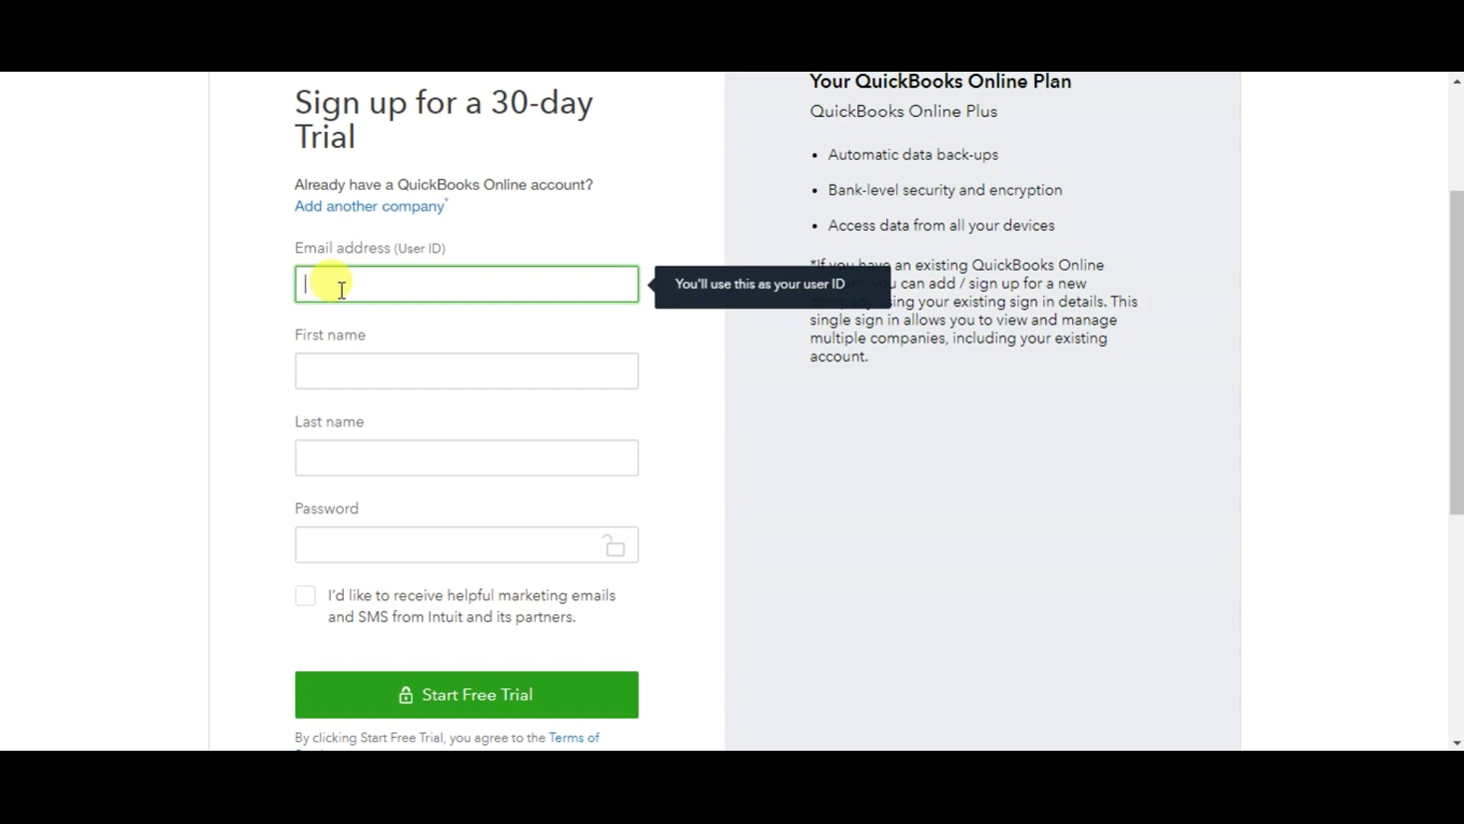
pyautogui.click(369, 379)
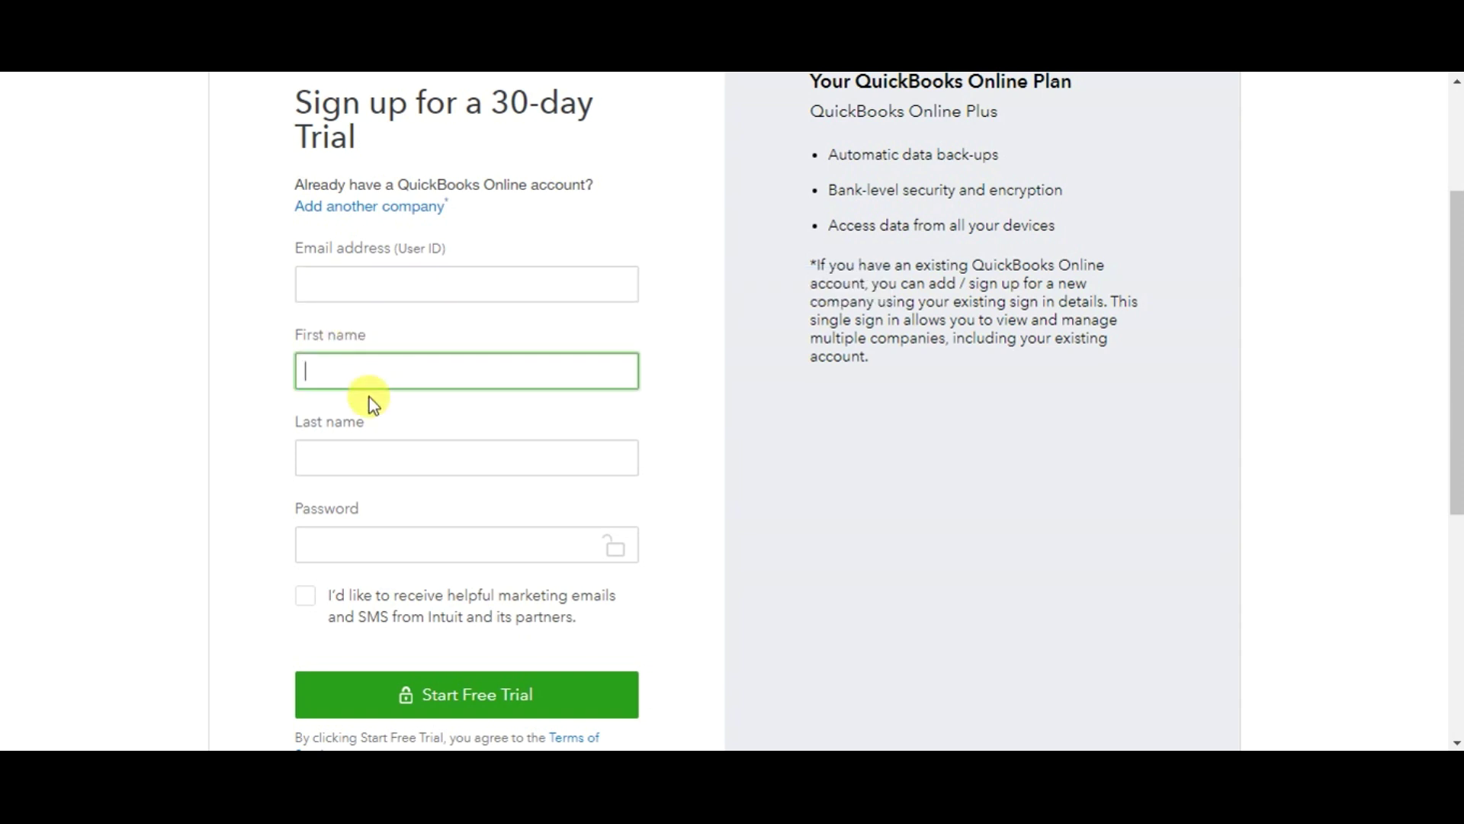
pyautogui.click(365, 462)
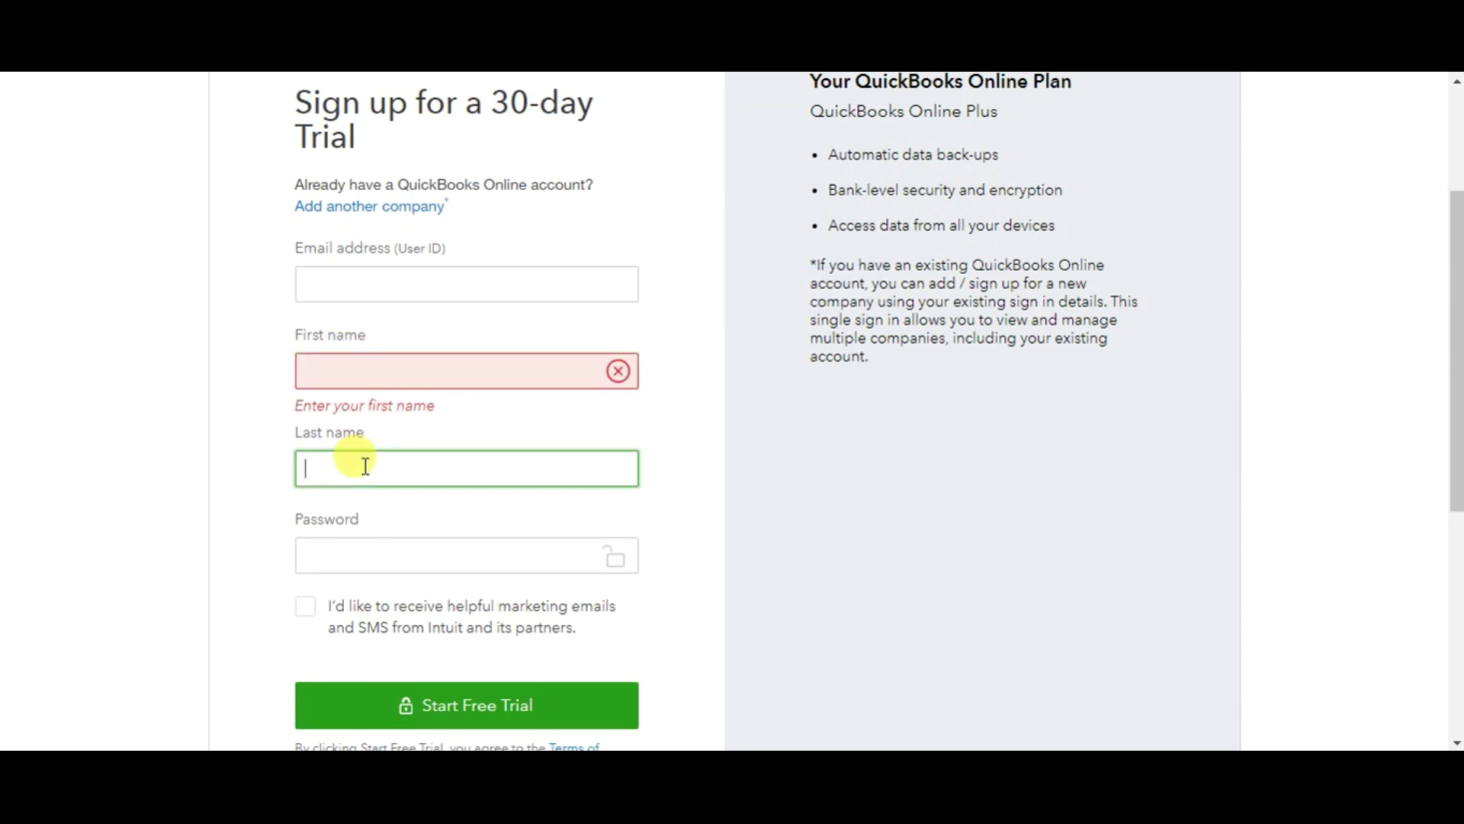
pyautogui.click(353, 555)
pyautogui.scroll(-4, 343, 549)
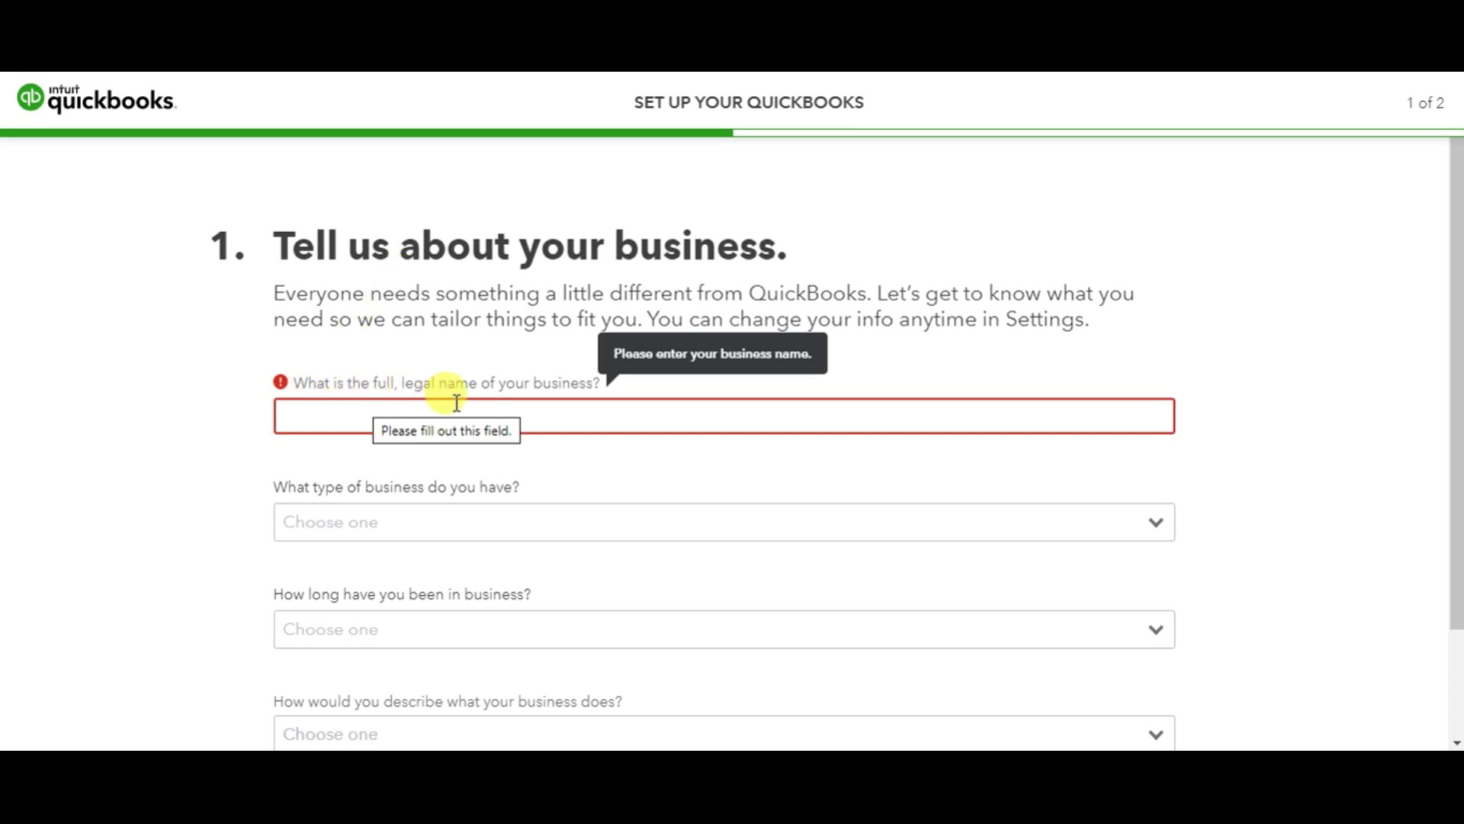
# Step: Fill in the business name Burhan Electronics LLC from the saved suggestion
pyautogui.click(473, 417)
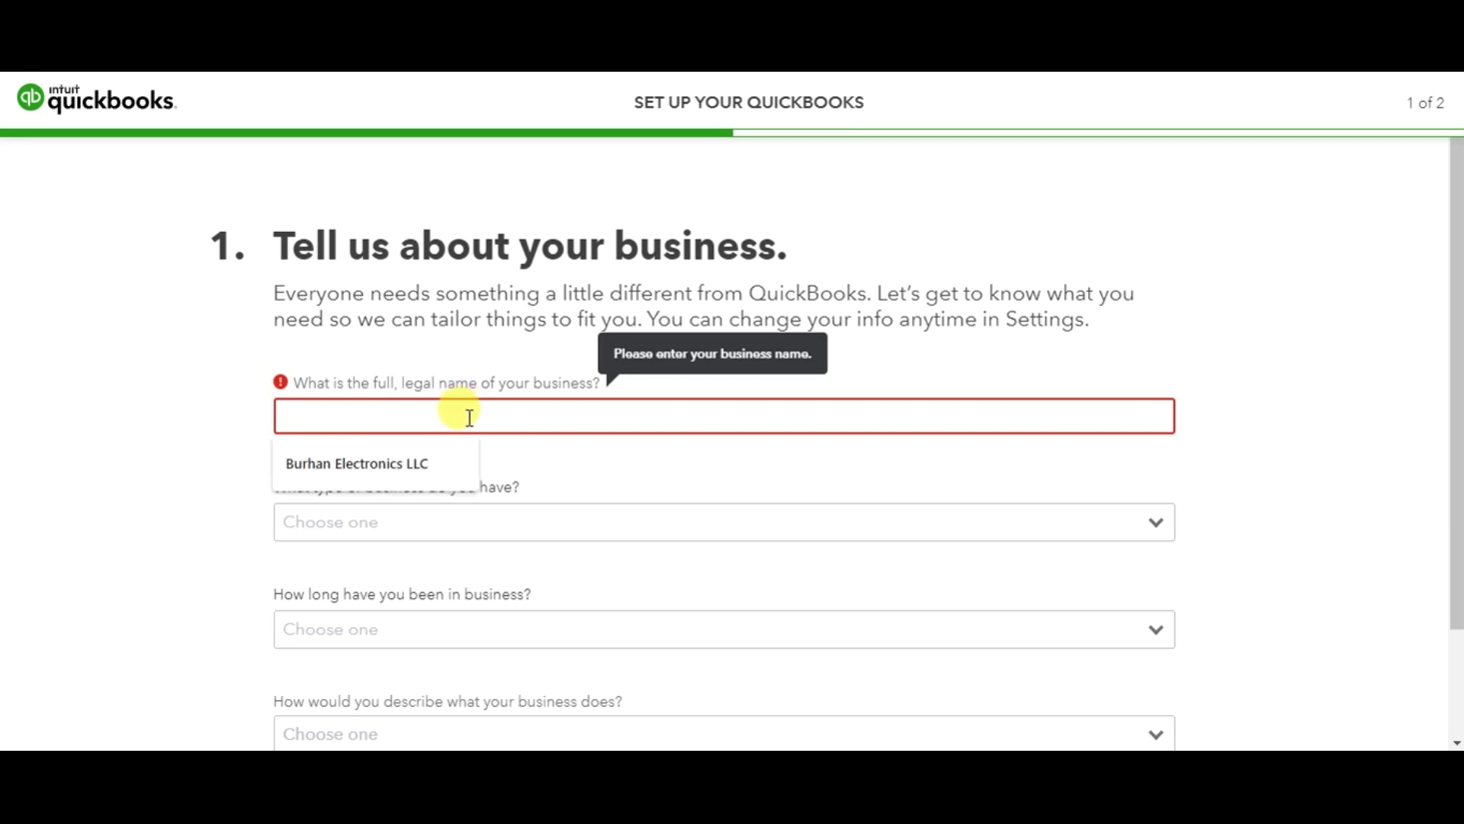
pyautogui.click(451, 461)
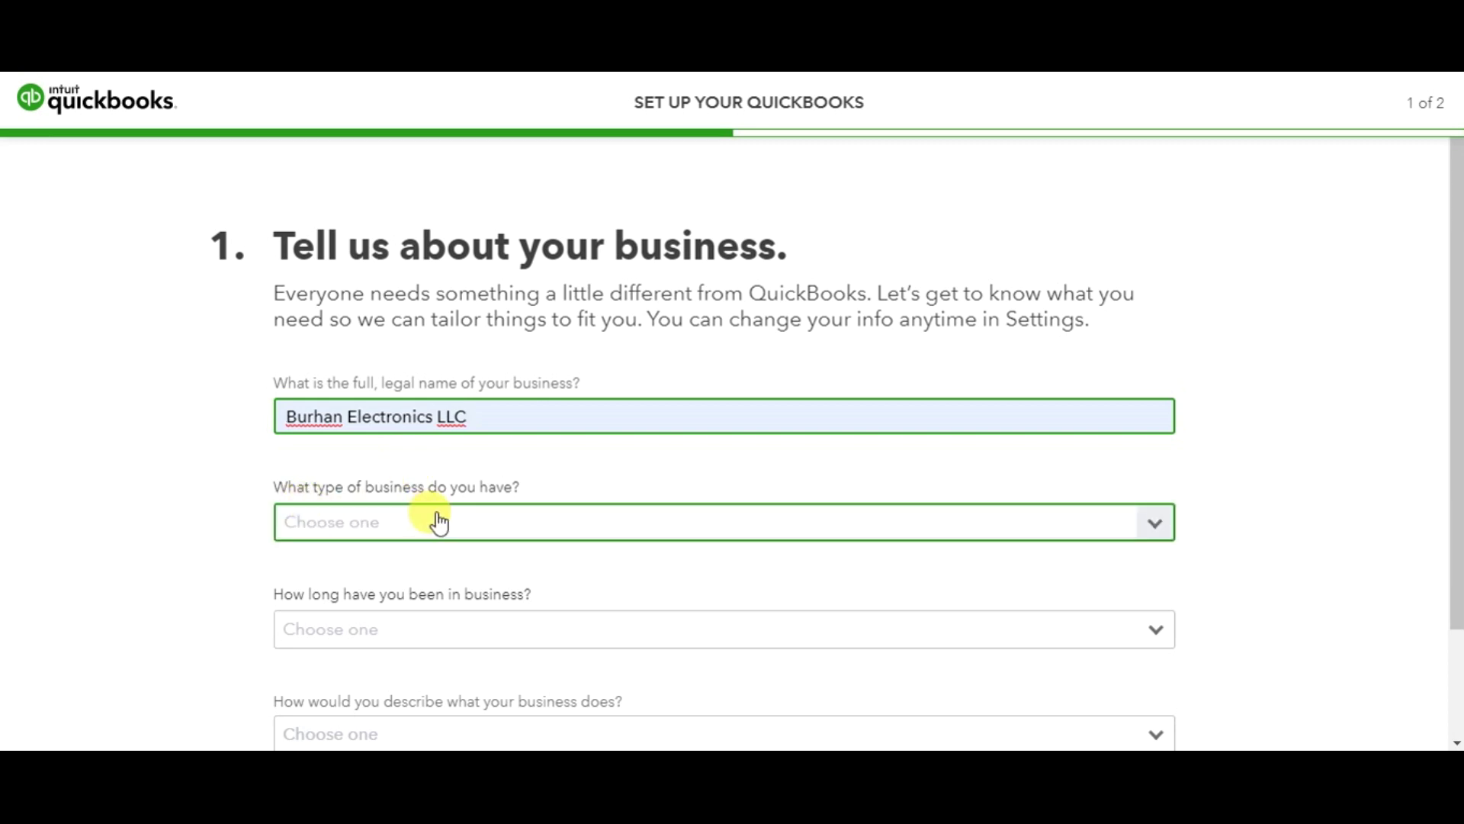
pyautogui.scroll(-2, 686, 469)
# Step: Set business type to Company, years in business to 10-14 years, and category to Manufacturing
pyautogui.click(648, 409)
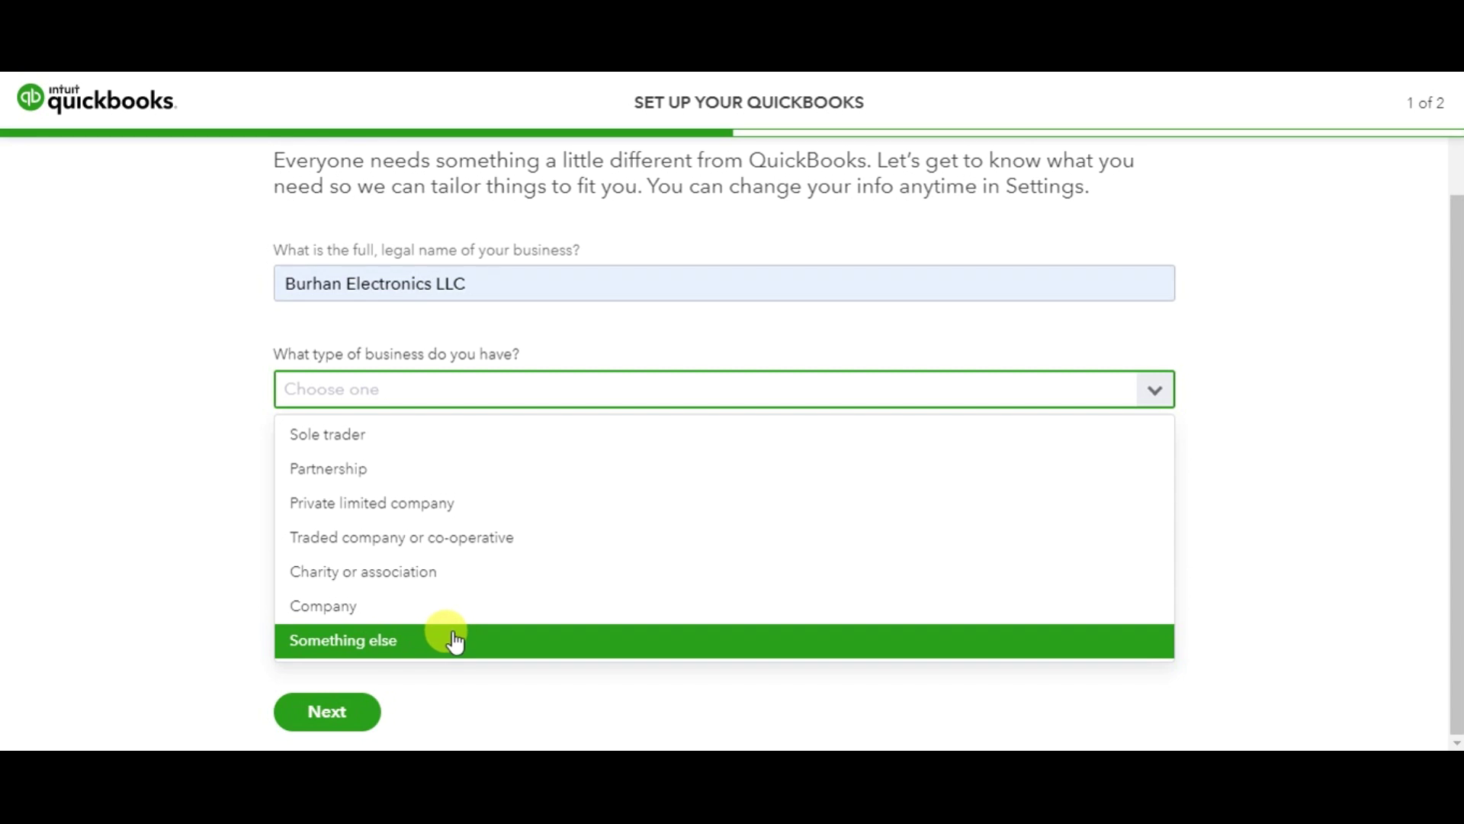
pyautogui.click(437, 624)
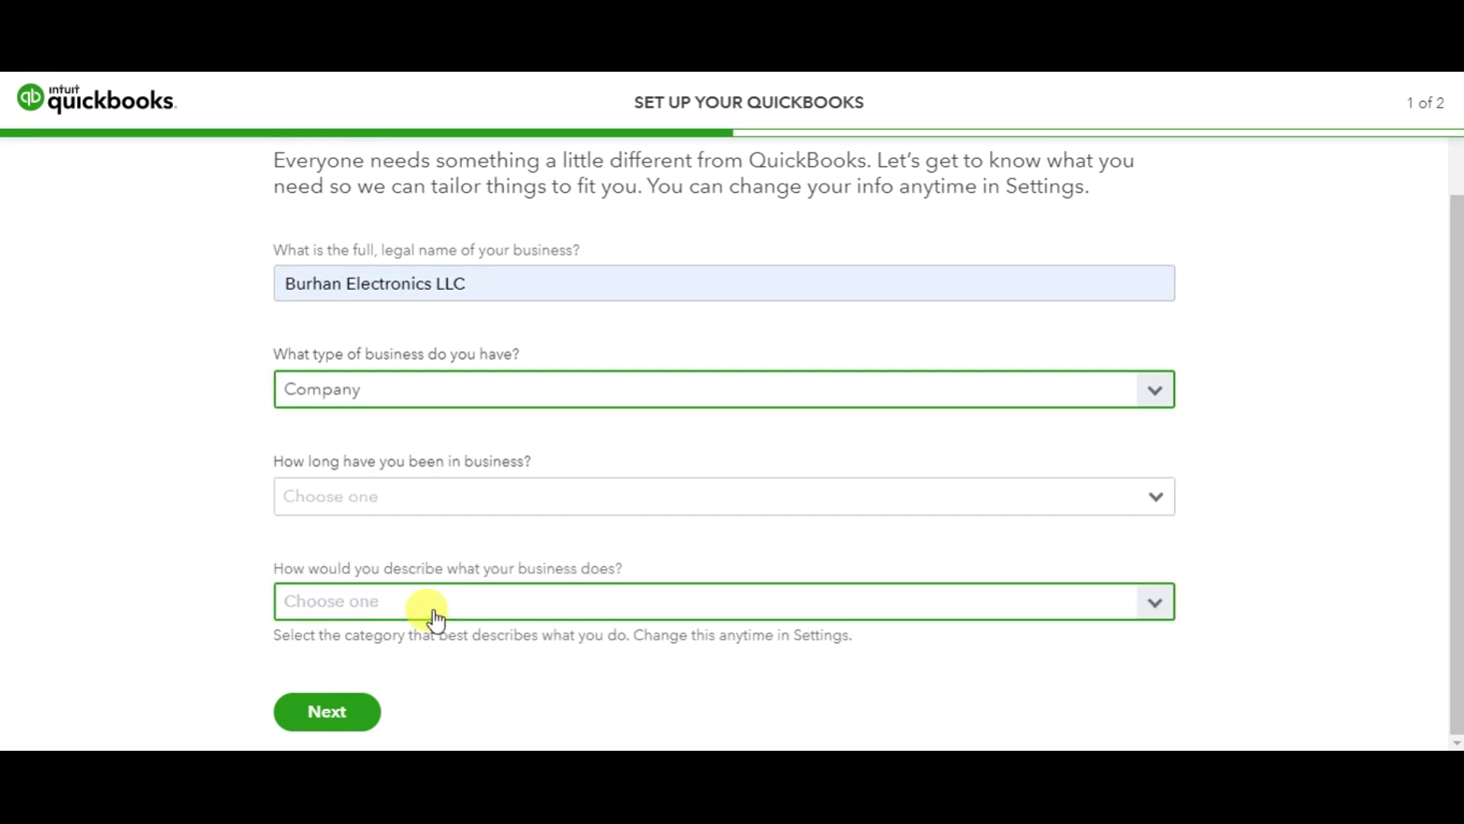
pyautogui.click(424, 502)
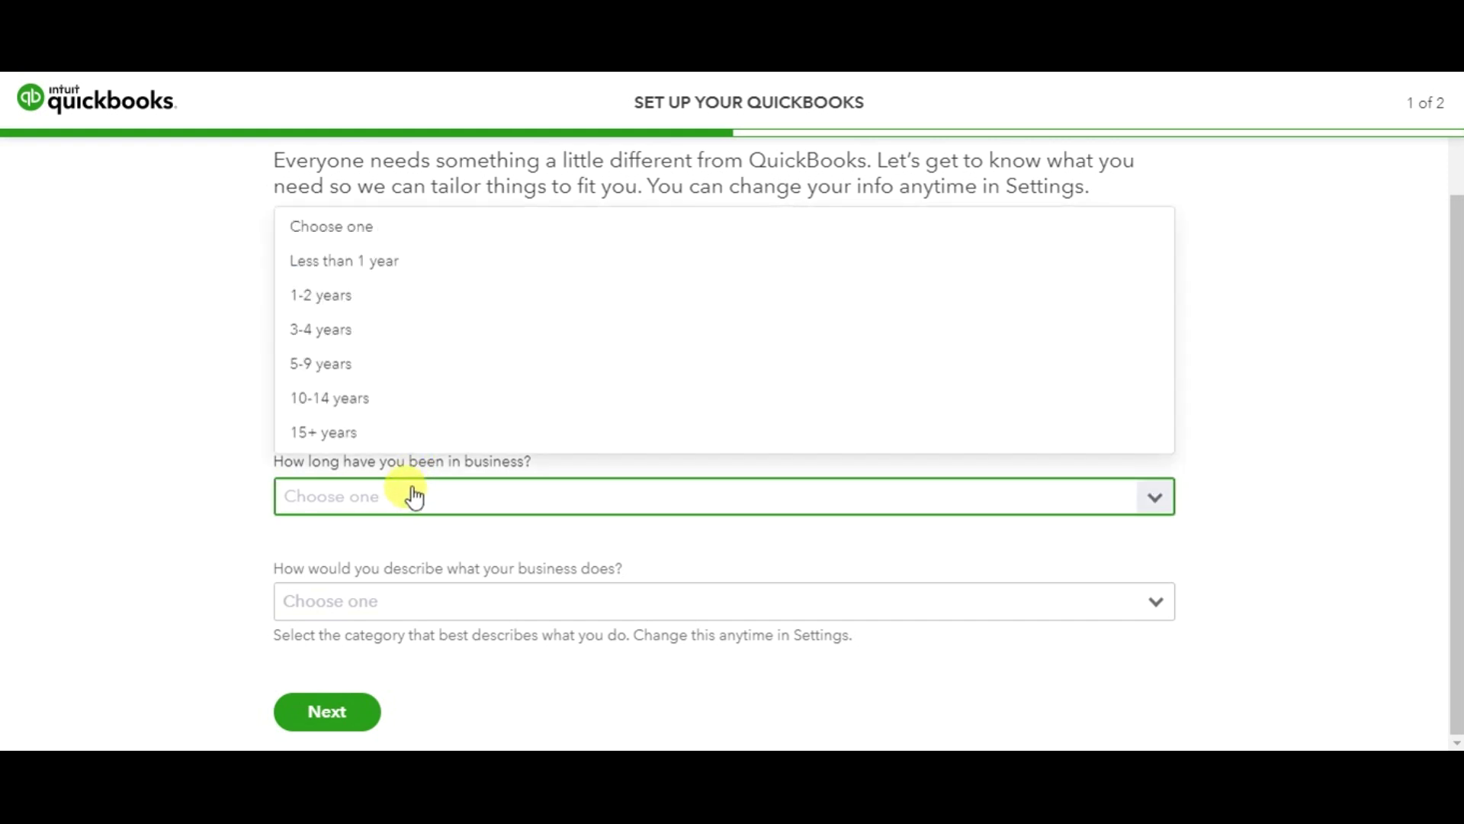
pyautogui.click(370, 408)
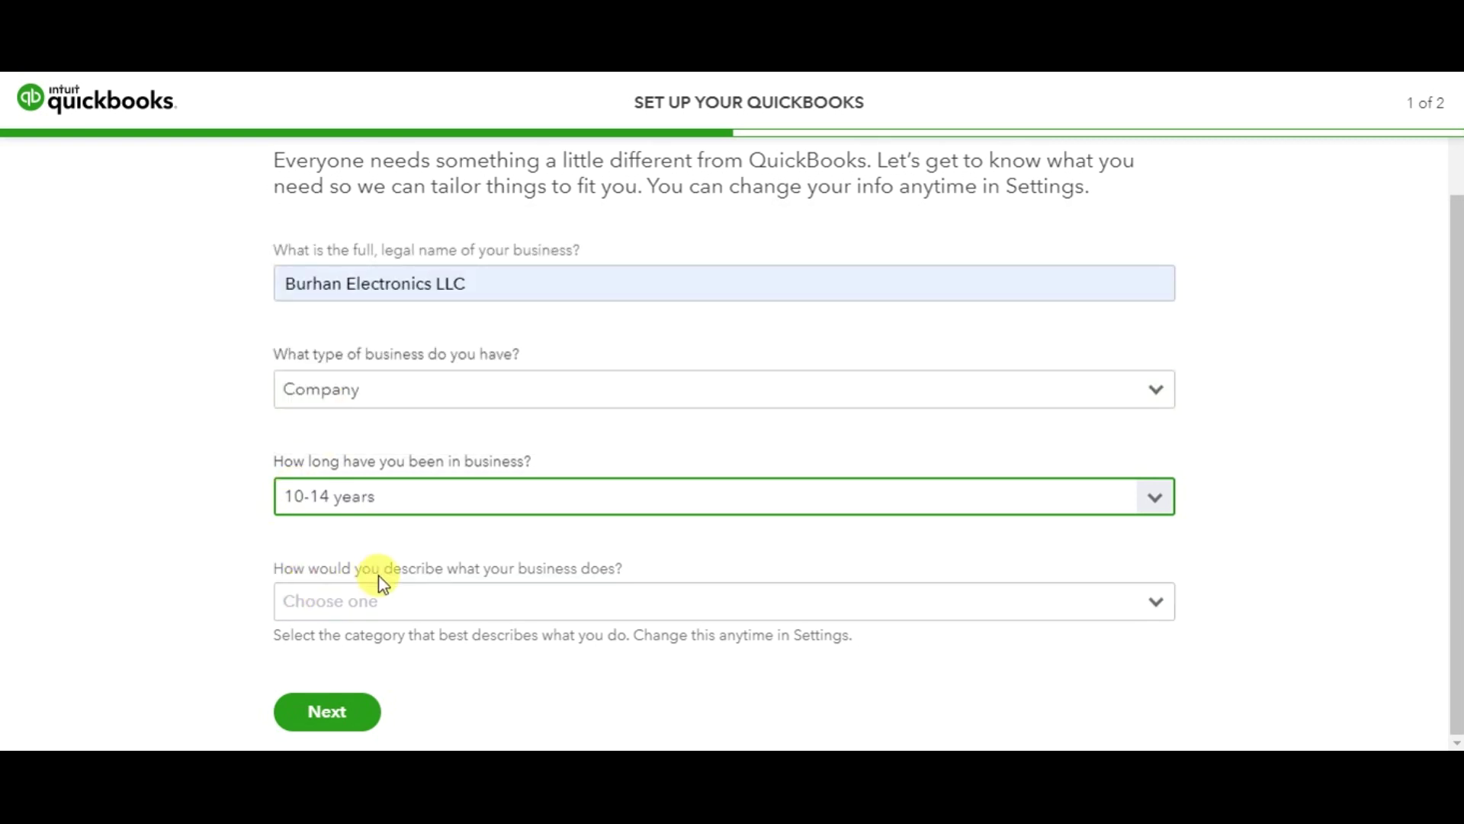
pyautogui.click(463, 617)
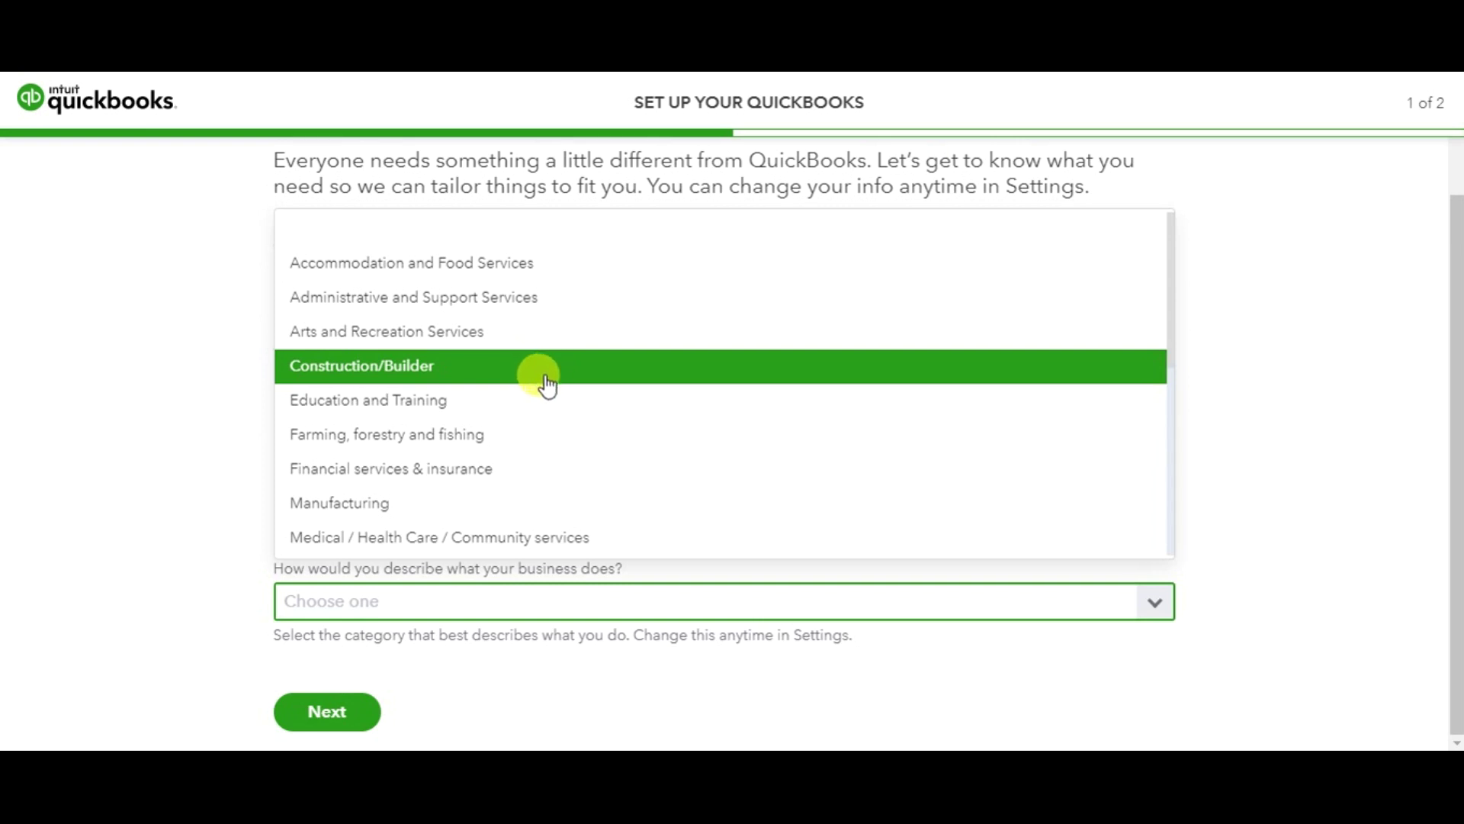
pyautogui.scroll(-2, 548, 386)
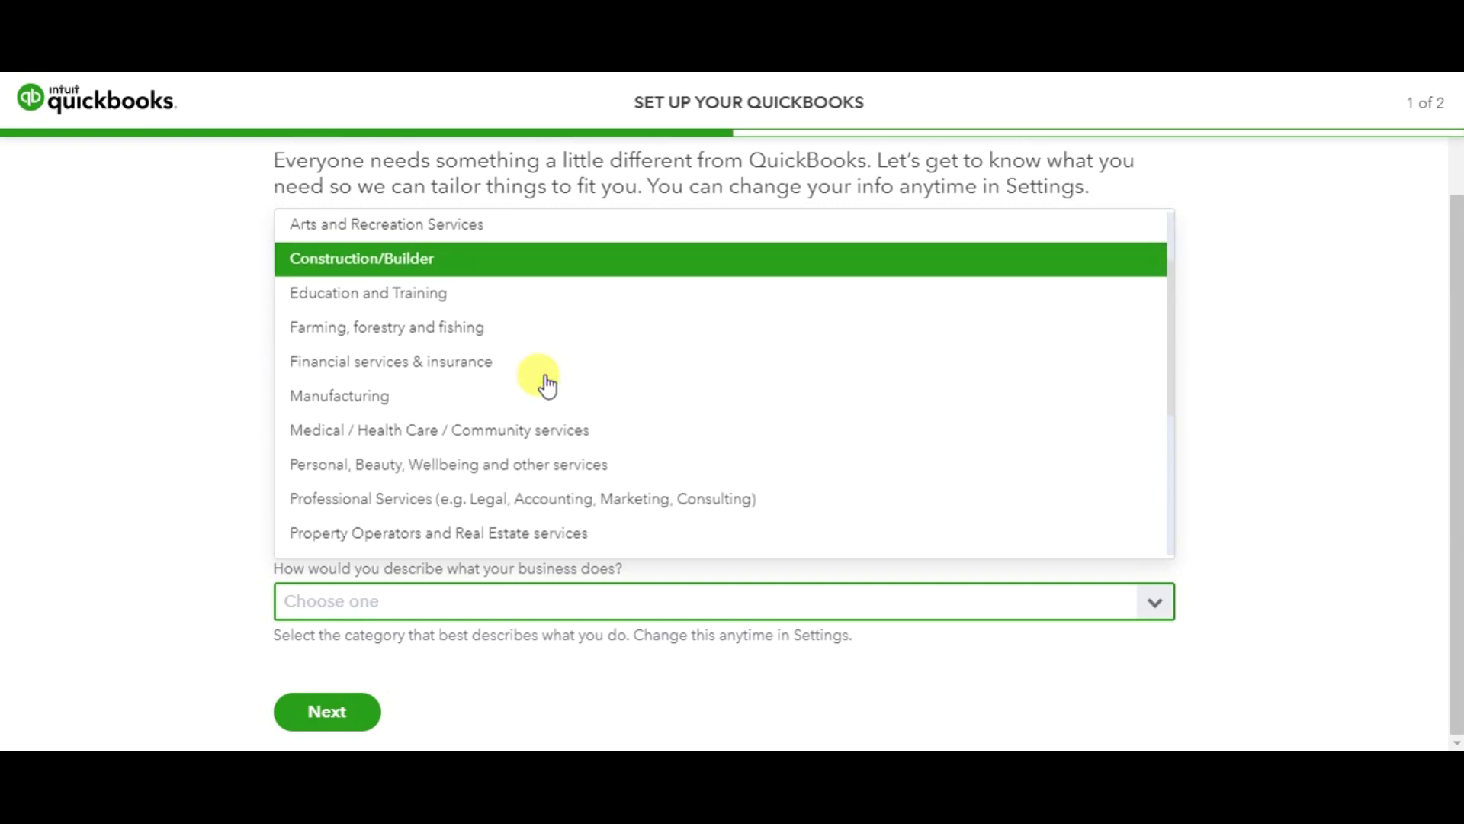
pyautogui.click(367, 412)
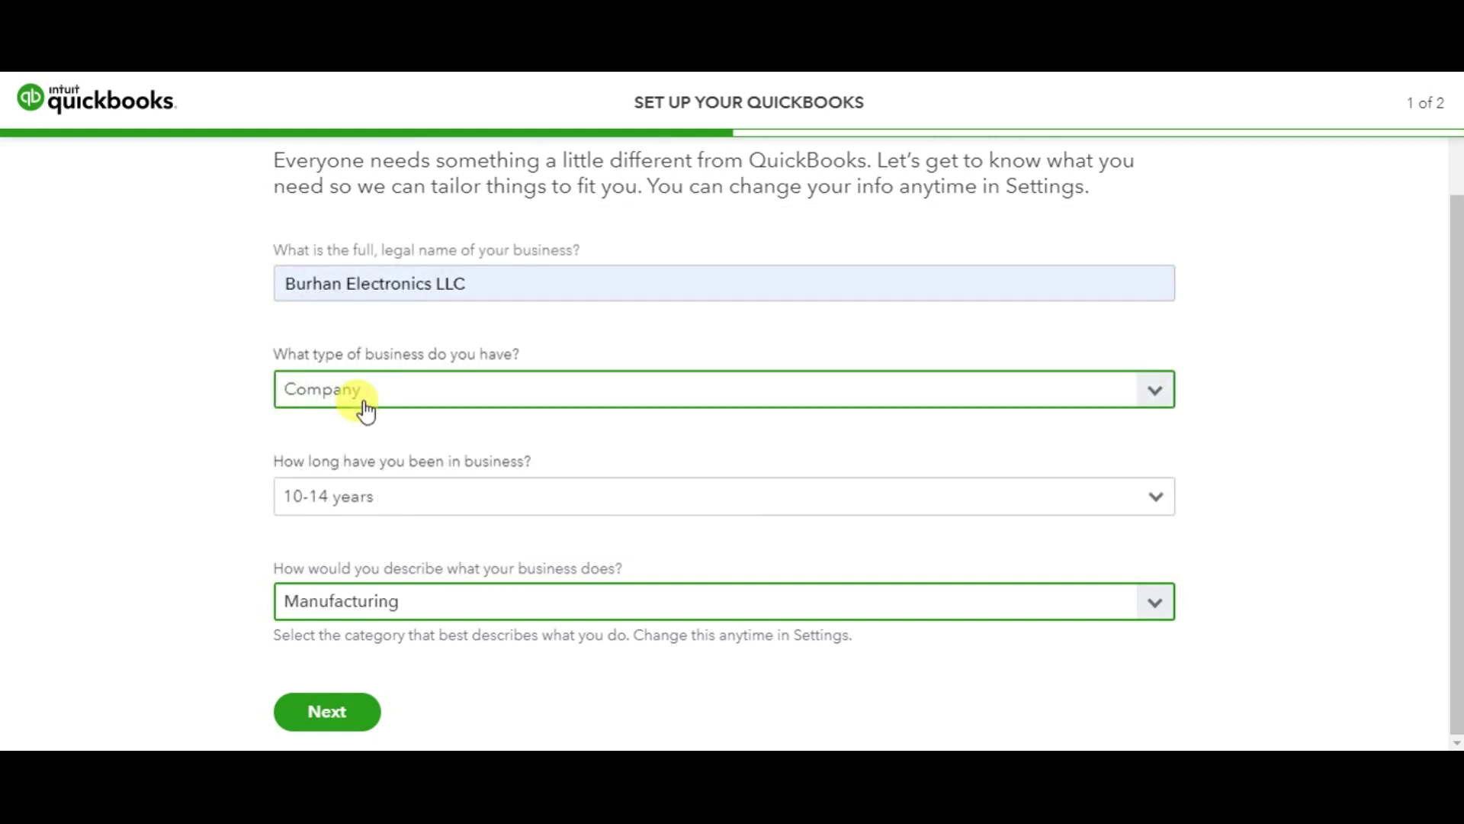
pyautogui.click(318, 712)
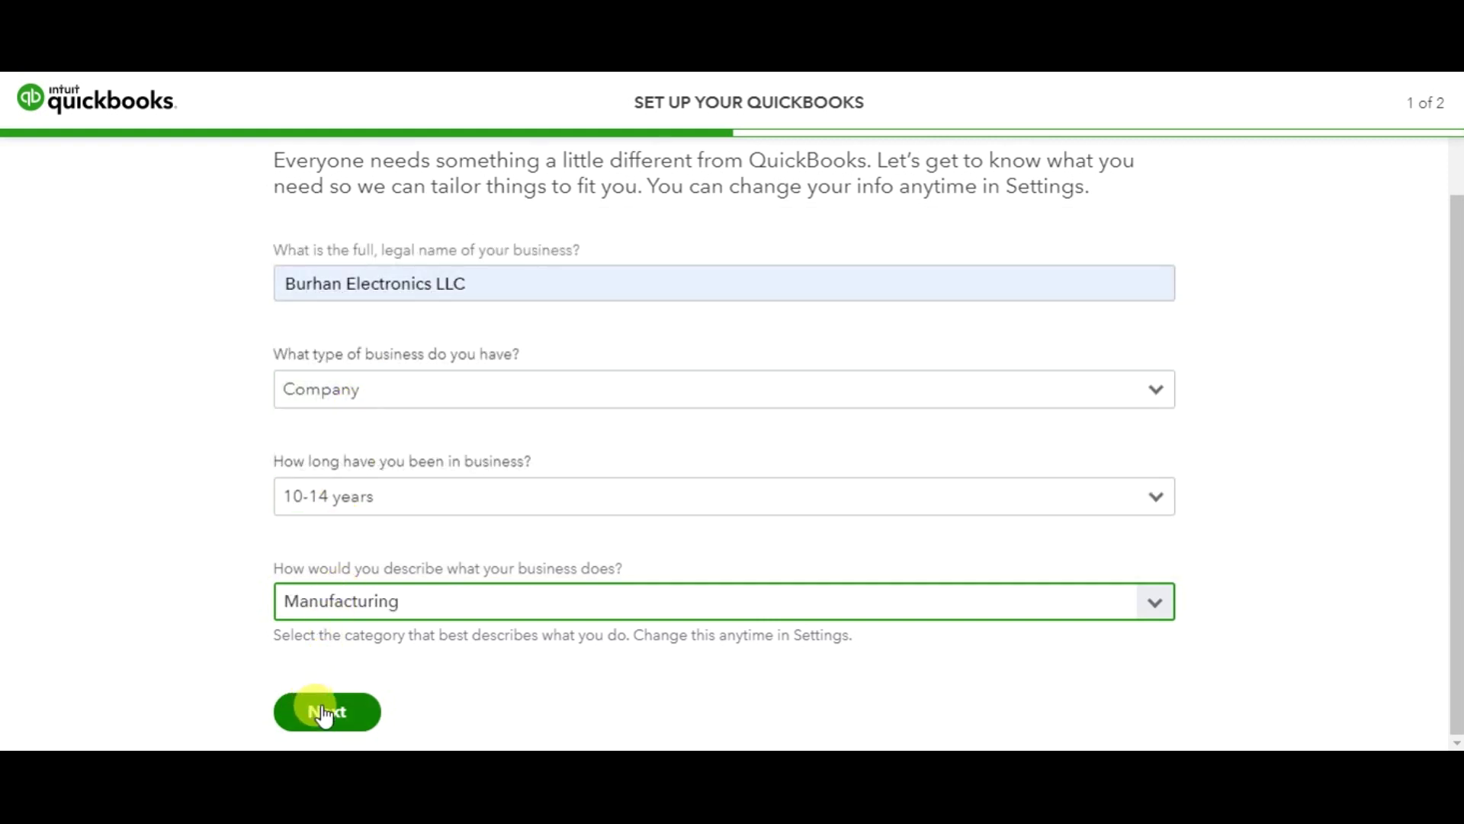
# Step: Submit step 1, then confirm All set on the 'What would you like to do' page
pyautogui.click(327, 713)
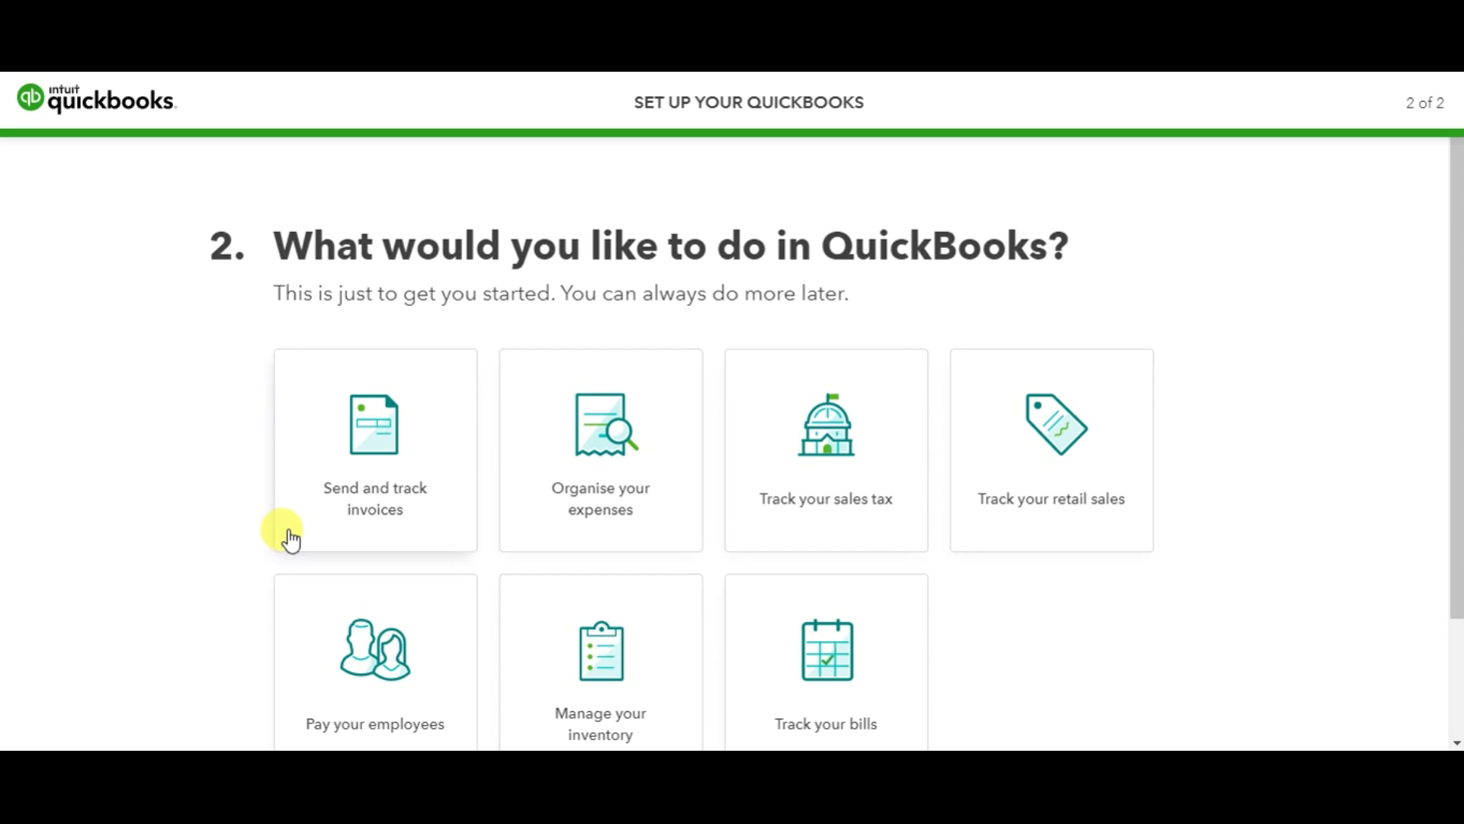
pyautogui.scroll(-1, 291, 540)
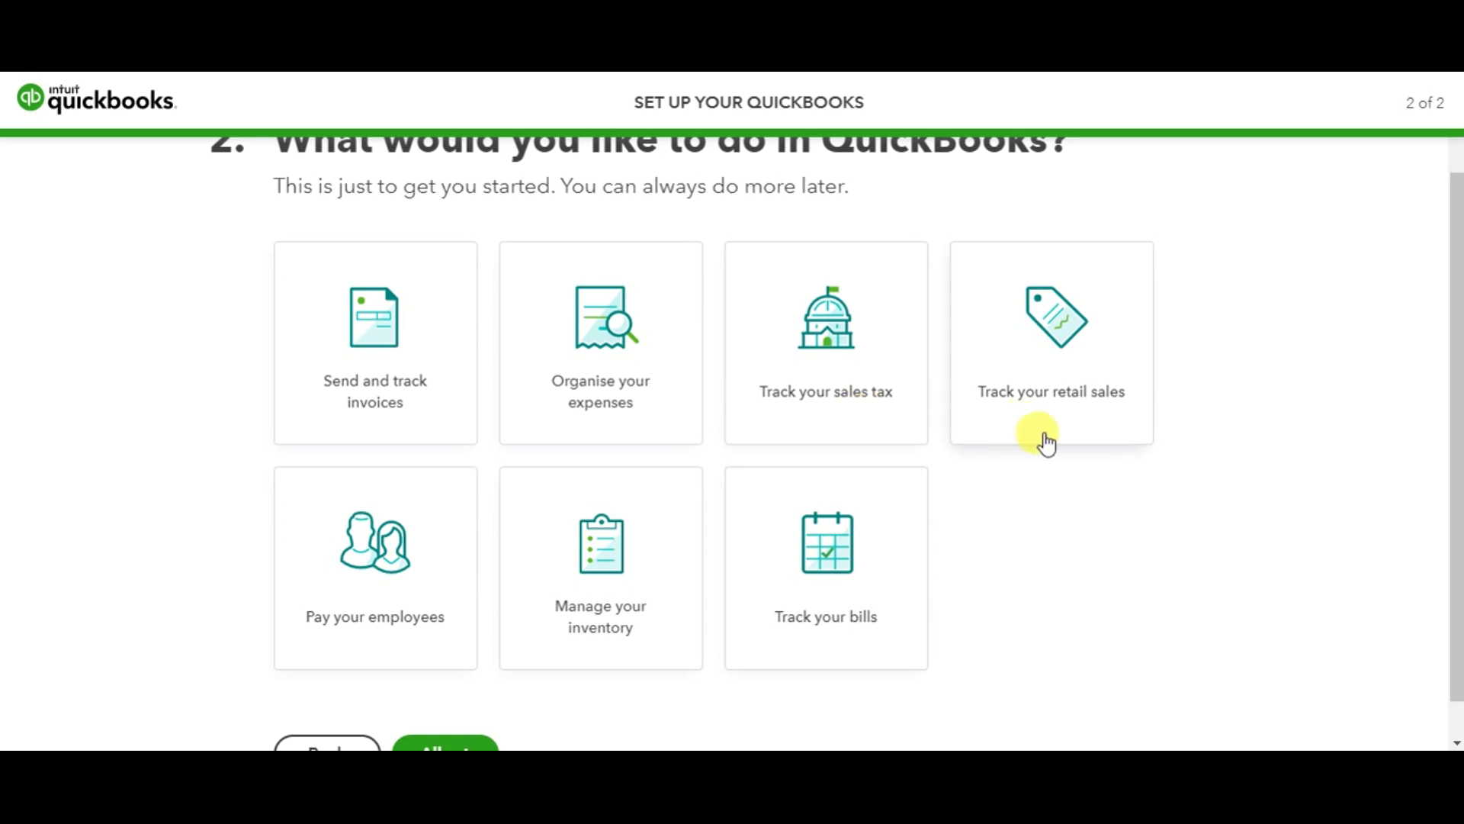
pyautogui.scroll(-1, 467, 540)
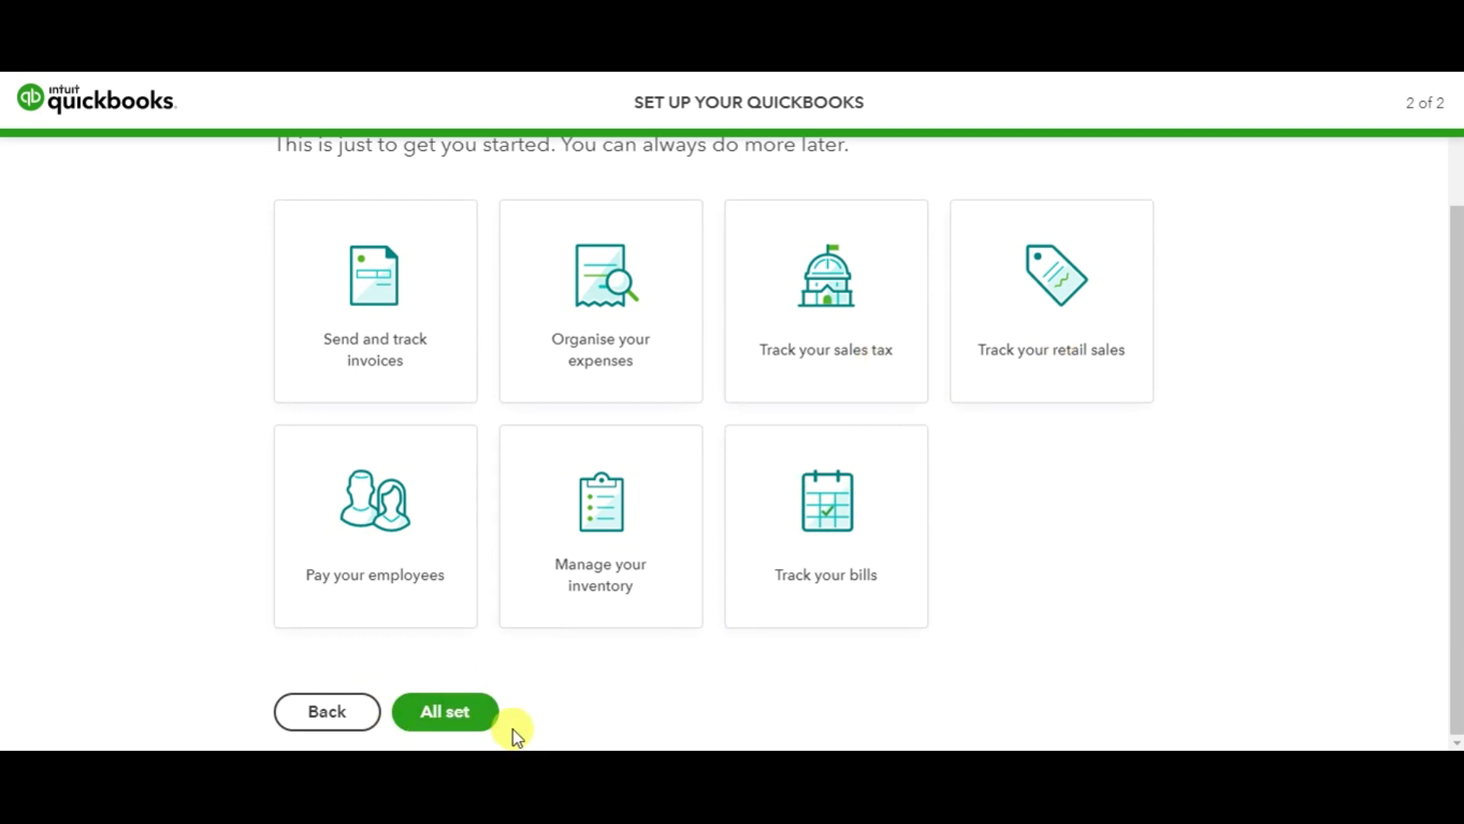
pyautogui.click(457, 721)
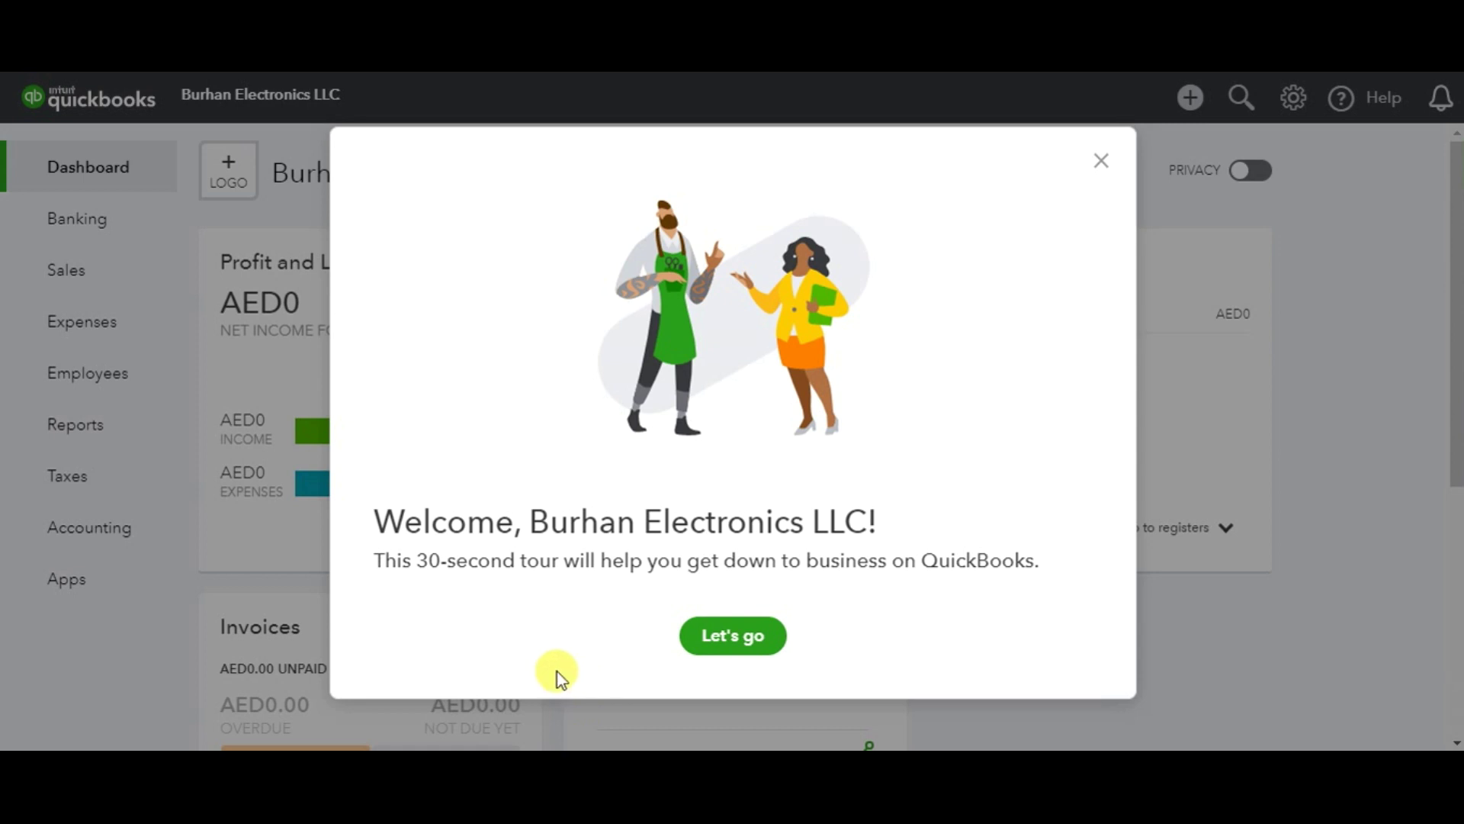
# Step: Close the welcome tour and toggle privacy mode on and off so AED0 figures show
pyautogui.click(1100, 168)
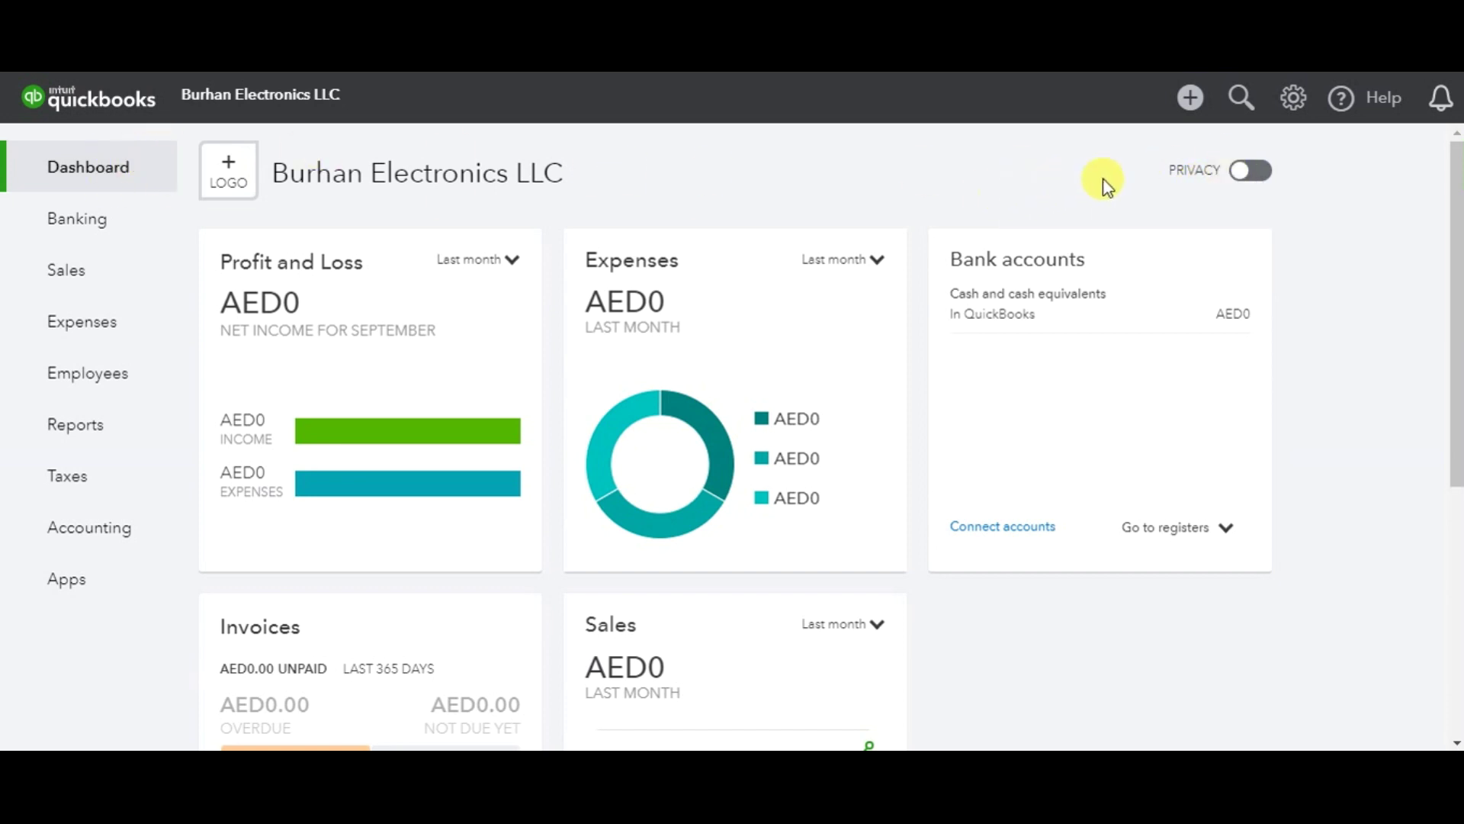
pyautogui.click(1251, 170)
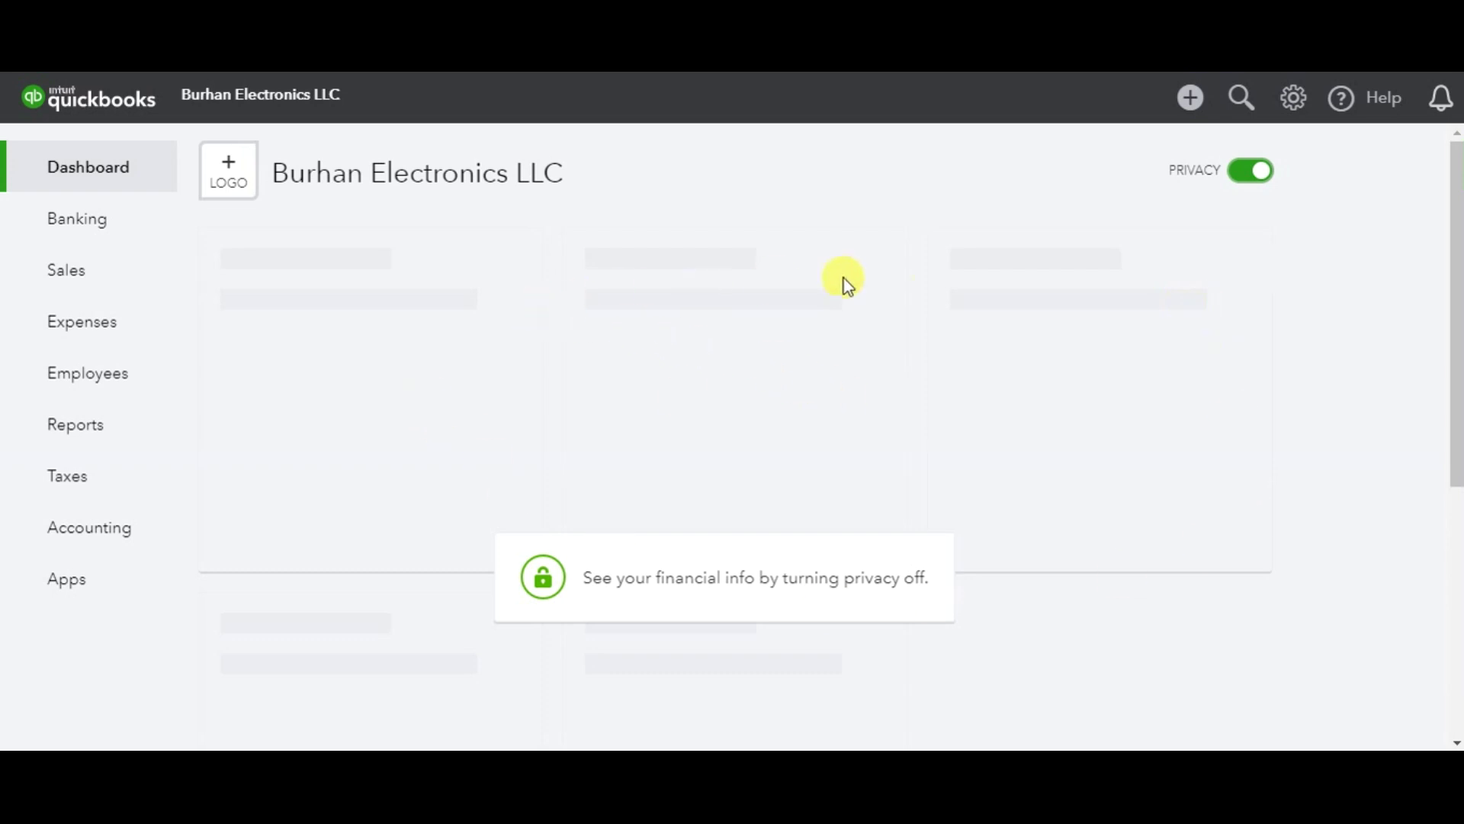
pyautogui.click(1247, 185)
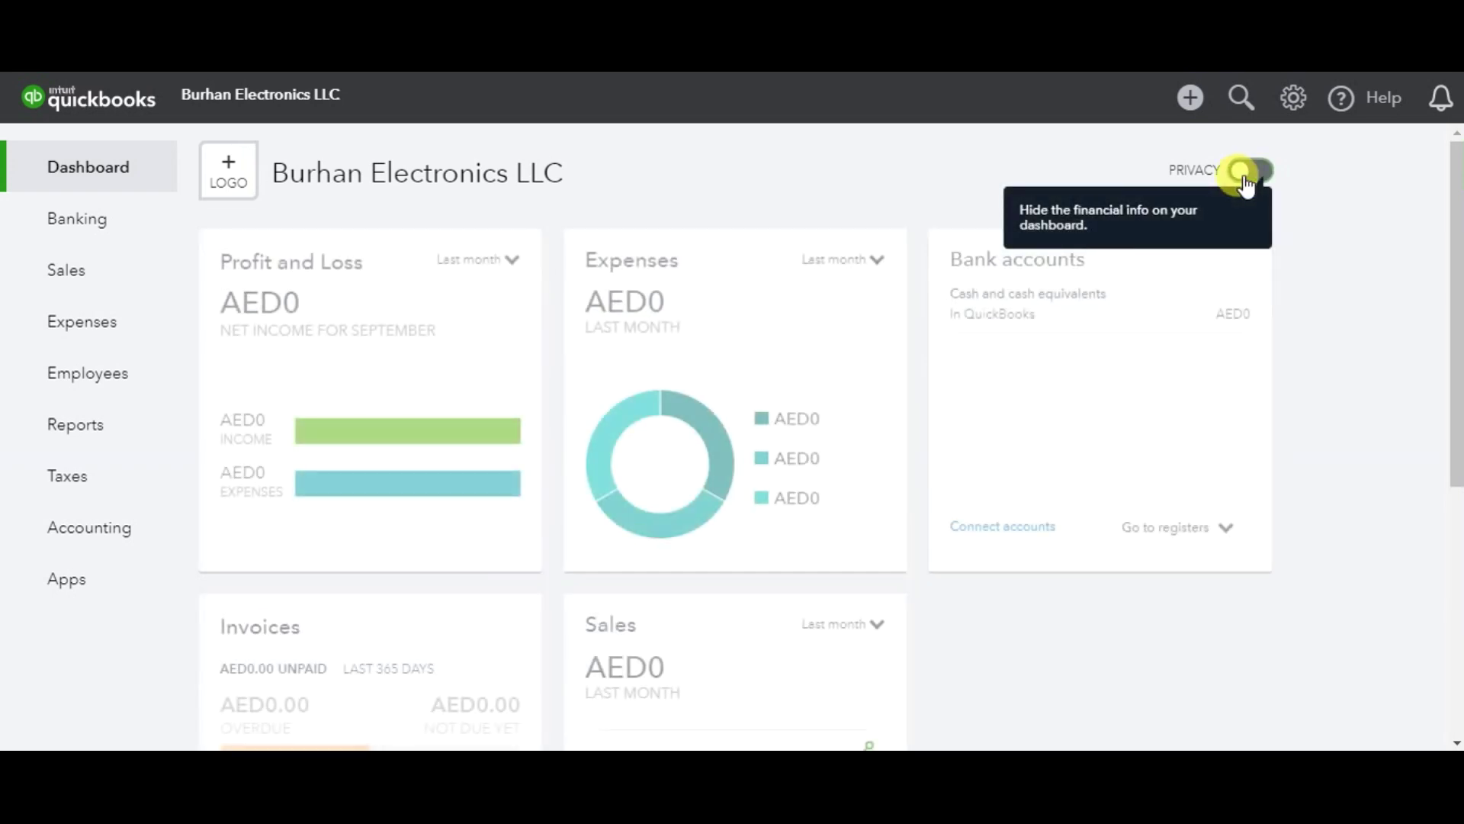